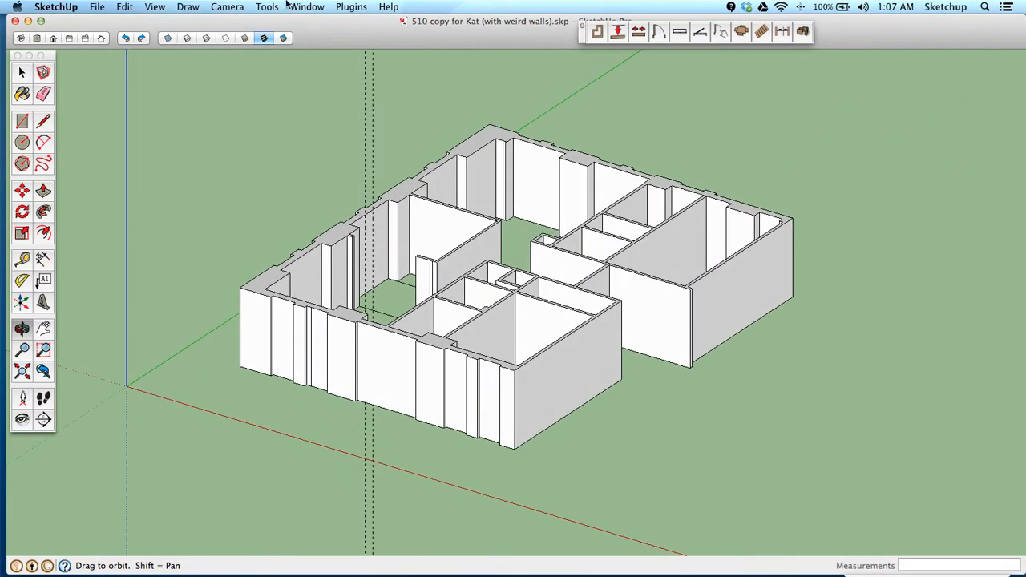
Step: Switch the camera to perspective and erase the stray vertical edge beside the pilaster on the front exterior wall
{"action": "left_click", "coordinate": [228, 7]}
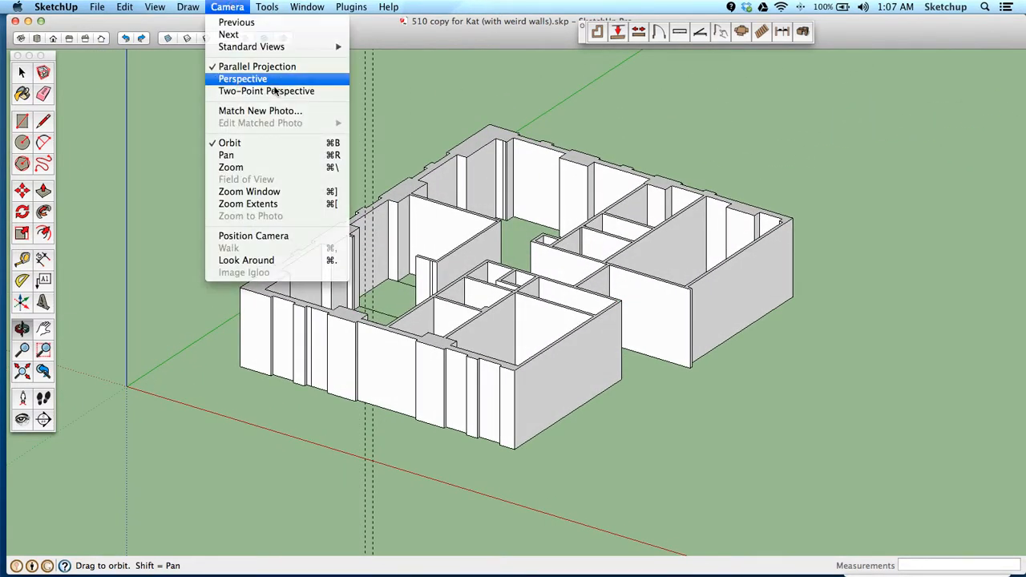
{"action": "left_click", "coordinate": [238, 79]}
{"action": "scroll", "coordinate": [518, 294], "scroll_direction": "up", "scroll_amount": 5}
{"action": "scroll", "coordinate": [455, 325], "scroll_direction": "up", "scroll_amount": 6}
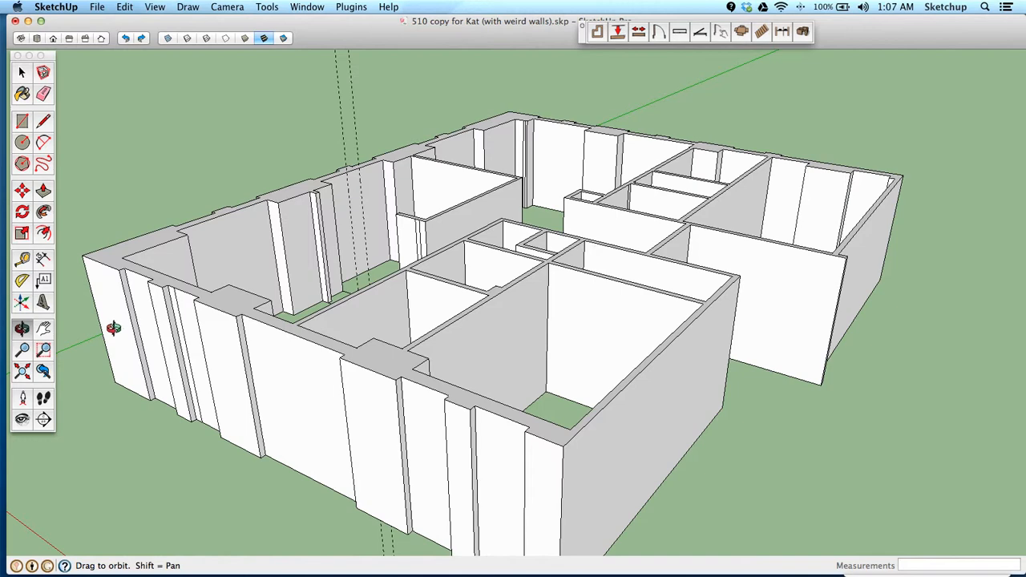
{"action": "scroll", "coordinate": [113, 328], "scroll_direction": "up", "scroll_amount": 10}
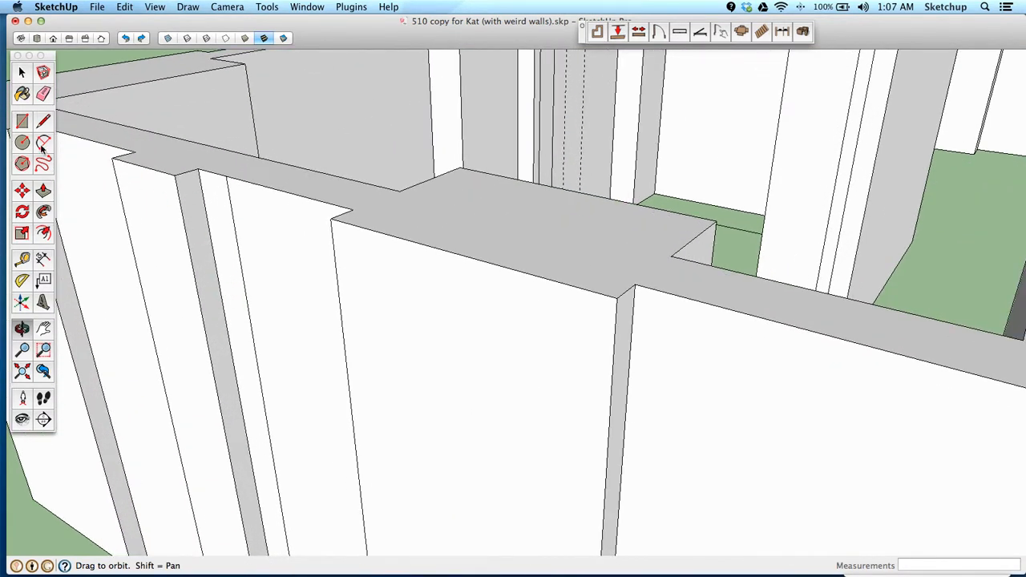
{"action": "left_click", "coordinate": [44, 94]}
{"action": "left_click", "coordinate": [236, 230]}
{"action": "scroll", "coordinate": [329, 268], "scroll_direction": "down", "scroll_amount": 15}
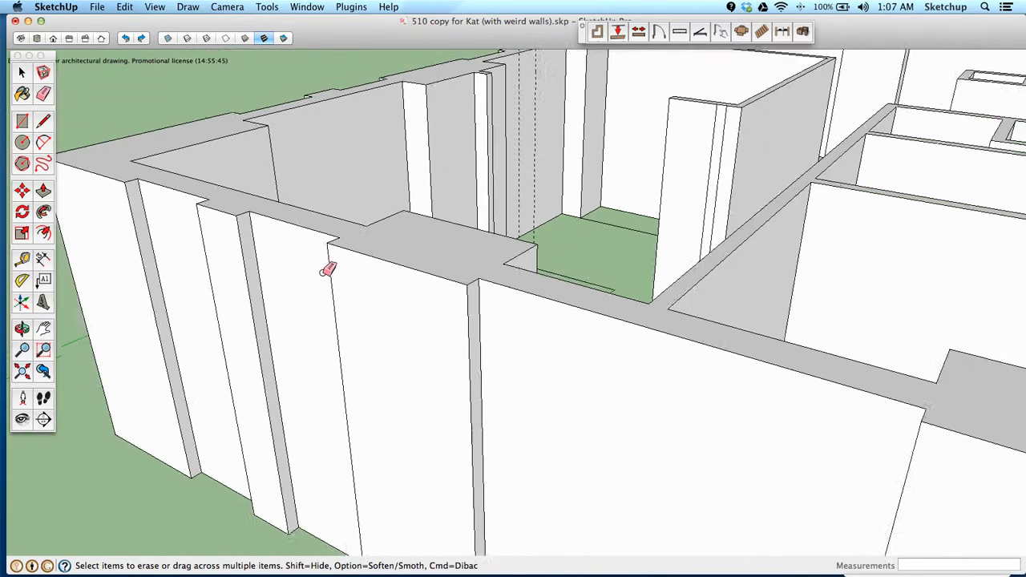
Step: Erase the extra vertical edge in the inner corner of the small interior room
{"action": "middle_click_drag", "start_coordinate": [625, 191], "coordinate": [392, 280]}
{"action": "scroll", "coordinate": [591, 323], "scroll_direction": "up", "scroll_amount": 10}
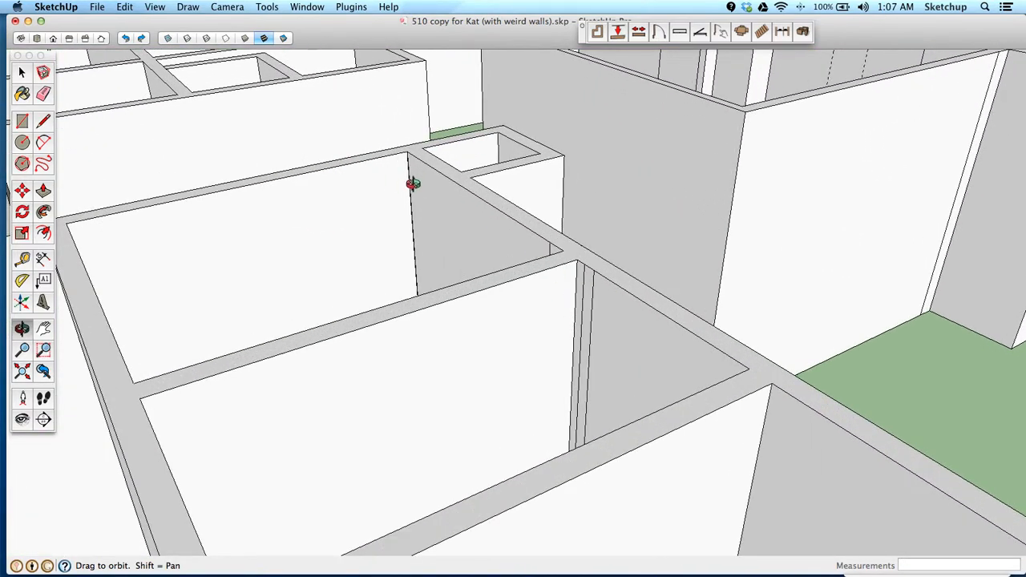
{"action": "scroll", "coordinate": [412, 192], "scroll_direction": "down", "scroll_amount": 6}
{"action": "scroll", "coordinate": [403, 215], "scroll_direction": "up", "scroll_amount": 6}
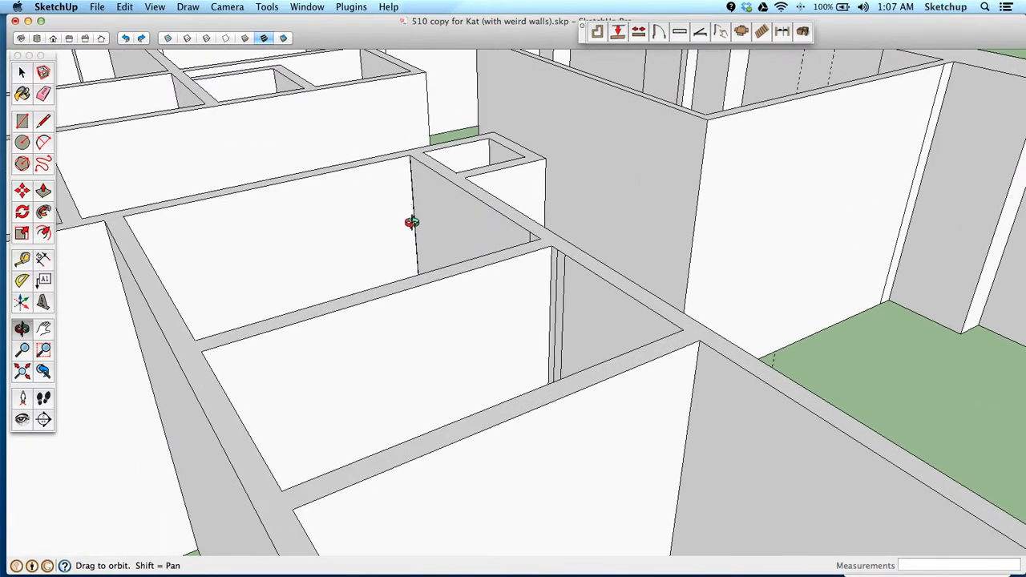
{"action": "scroll", "coordinate": [413, 215], "scroll_direction": "down", "scroll_amount": 5}
{"action": "scroll", "coordinate": [412, 210], "scroll_direction": "up", "scroll_amount": 5}
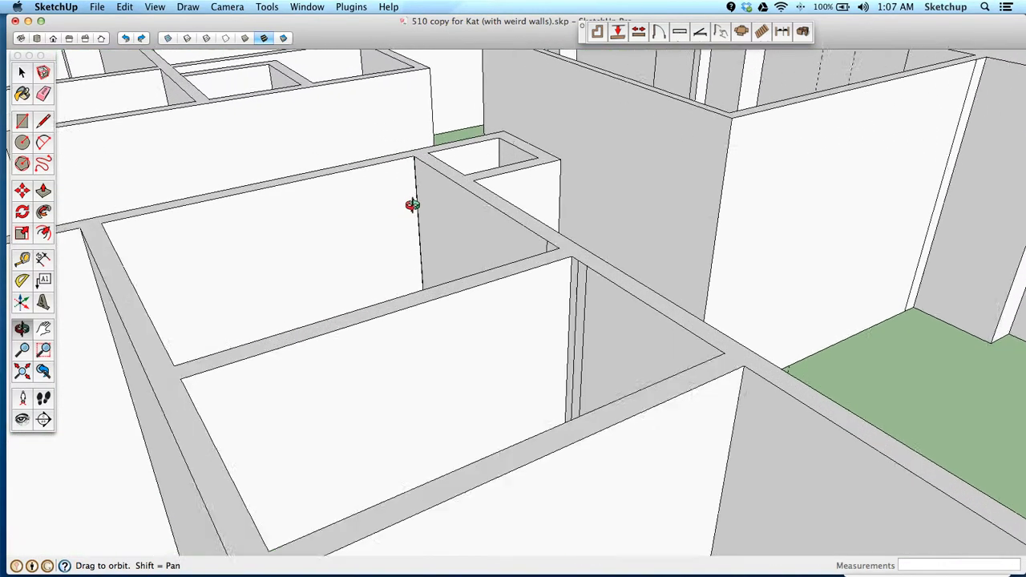
{"action": "scroll", "coordinate": [411, 205], "scroll_direction": "up", "scroll_amount": 8}
{"action": "scroll", "coordinate": [438, 164], "scroll_direction": "up", "scroll_amount": 3}
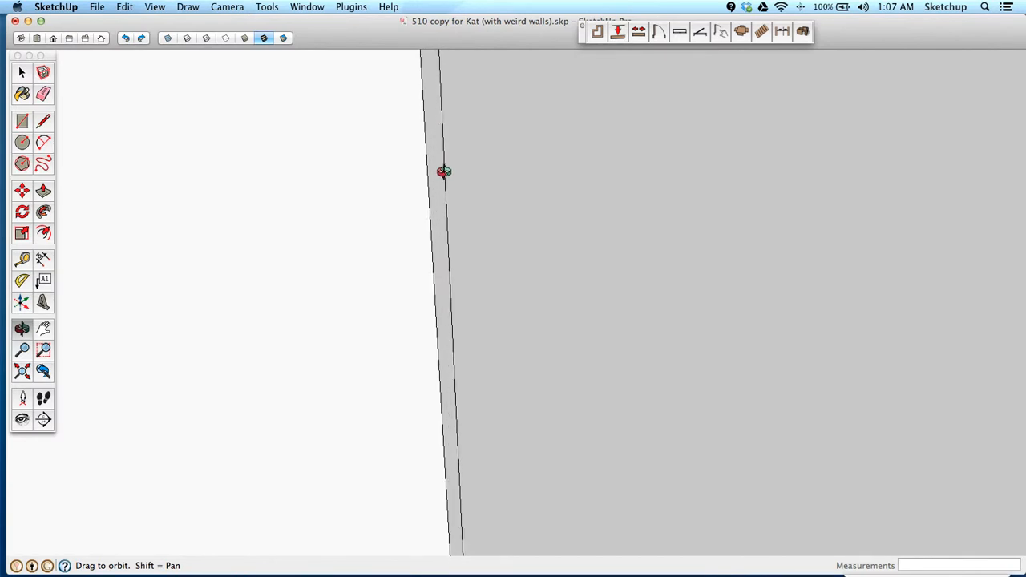
{"action": "key", "text": "e"}
{"action": "scroll", "coordinate": [446, 168], "scroll_direction": "down", "scroll_amount": 8}
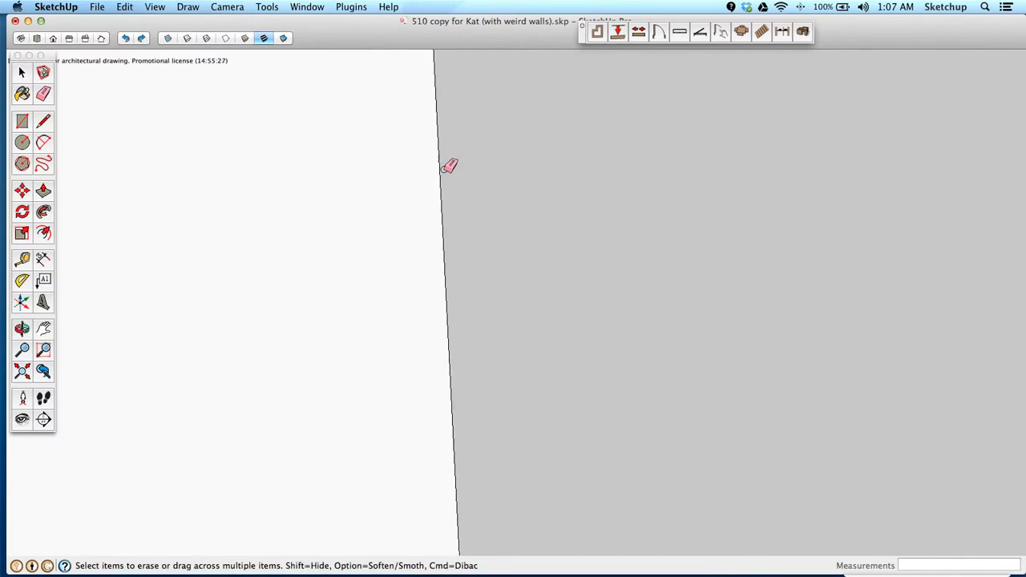
{"action": "scroll", "coordinate": [446, 167], "scroll_direction": "down", "scroll_amount": 5}
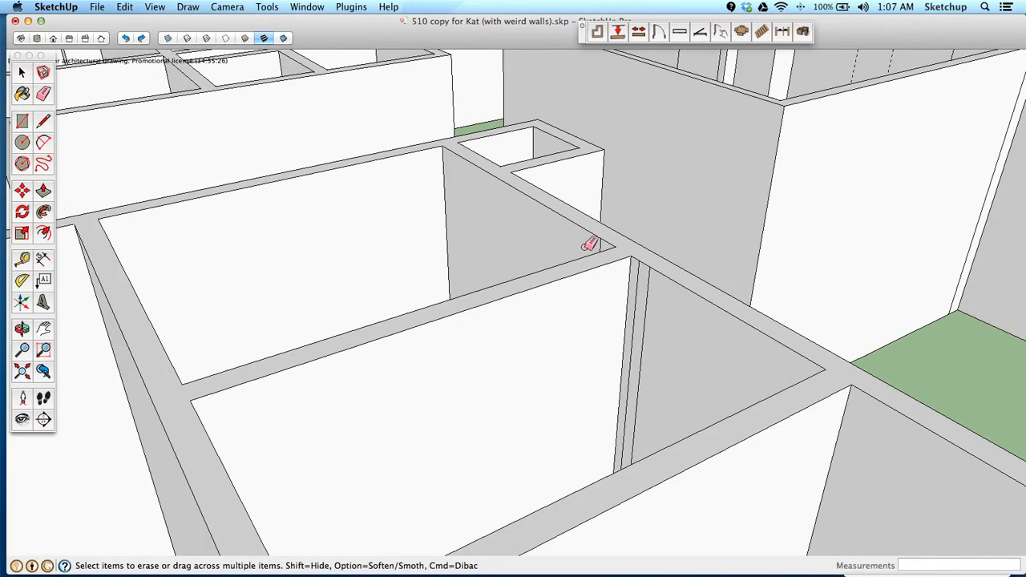
Step: Erase the extra vertical edges in the wall corner of the adjacent small room
{"action": "scroll", "coordinate": [603, 242], "scroll_direction": "up", "scroll_amount": 6}
{"action": "mouse_move", "coordinate": [671, 297]}
{"action": "left_mouse_down"}
{"action": "mouse_move", "coordinate": [660, 280]}
{"action": "mouse_move", "coordinate": [657, 288]}
{"action": "left_mouse_up"}
{"action": "scroll", "coordinate": [657, 290], "scroll_direction": "down", "scroll_amount": 10}
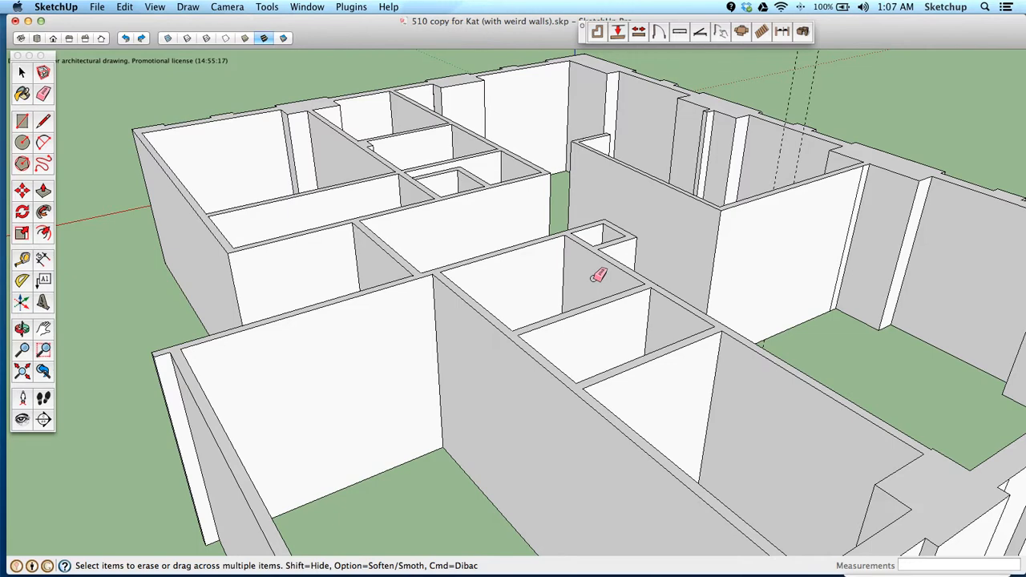
Step: Erase the stray vertical edges on the column in the far corner of the large room
{"action": "scroll", "coordinate": [597, 273], "scroll_direction": "down", "scroll_amount": 6}
{"action": "scroll", "coordinate": [703, 281], "scroll_direction": "up", "scroll_amount": 6}
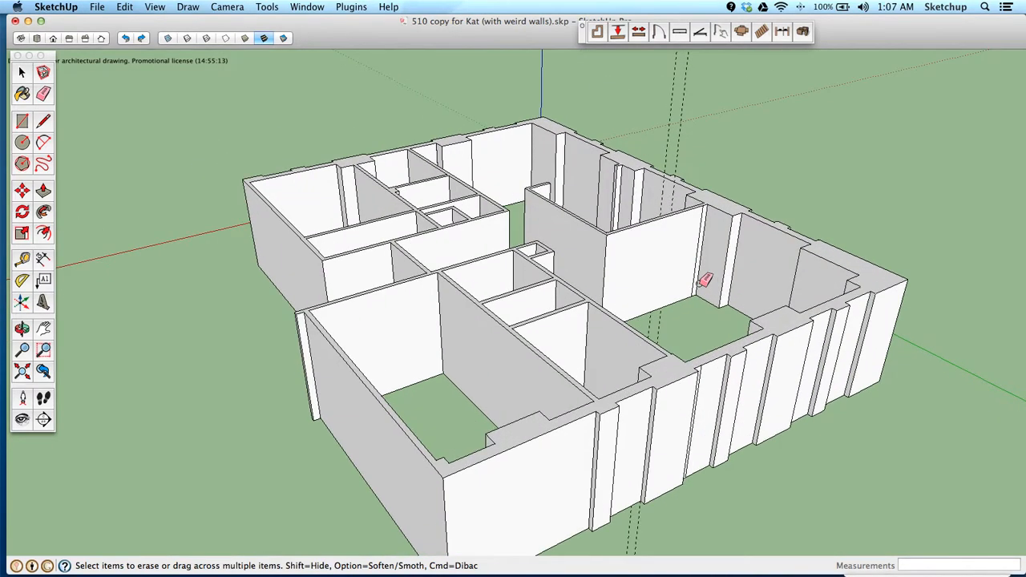
{"action": "key", "text": "o"}
{"action": "left_click_drag", "start_coordinate": [567, 316], "coordinate": [927, 312]}
{"action": "mouse_move", "coordinate": [635, 279]}
{"action": "left_mouse_down", "text": "shift"}
{"action": "mouse_move", "coordinate": [573, 300]}
{"action": "mouse_move", "coordinate": [643, 334]}
{"action": "mouse_move", "coordinate": [488, 238]}
{"action": "mouse_move", "coordinate": [522, 206]}
{"action": "left_mouse_up", "text": "shift"}
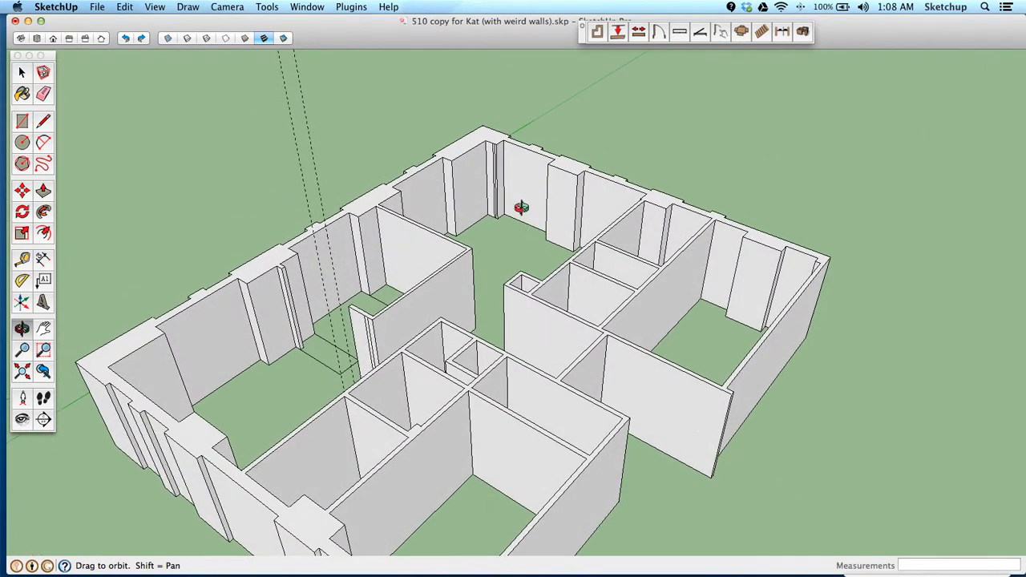
{"action": "scroll", "coordinate": [494, 159], "scroll_direction": "up", "scroll_amount": 5}
{"action": "scroll", "coordinate": [494, 159], "scroll_direction": "up", "scroll_amount": 4}
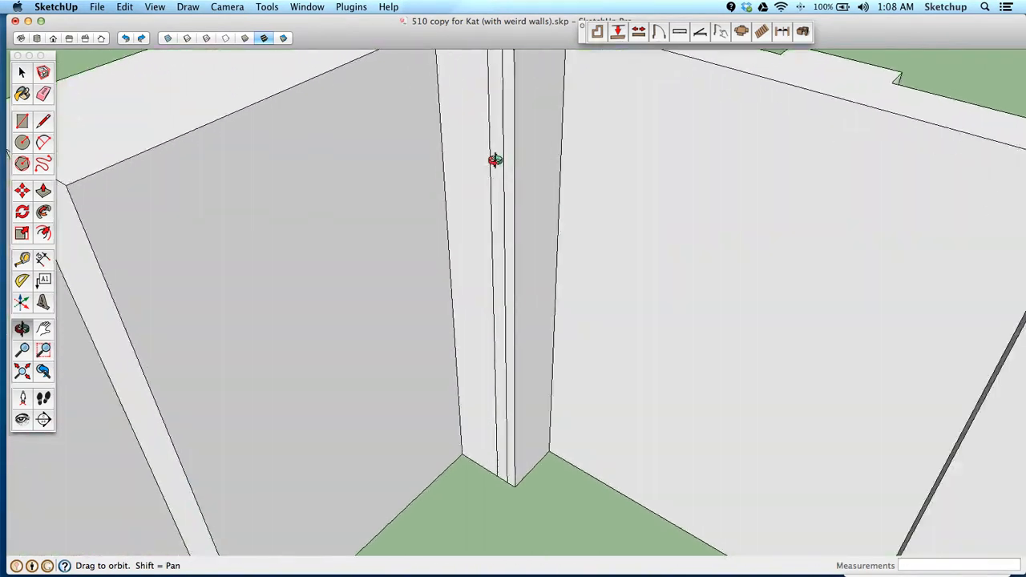
{"action": "key", "text": "e"}
{"action": "left_click", "coordinate": [491, 112]}
{"action": "scroll", "coordinate": [501, 125], "scroll_direction": "down", "scroll_amount": 5}
{"action": "scroll", "coordinate": [501, 124], "scroll_direction": "down", "scroll_amount": 5}
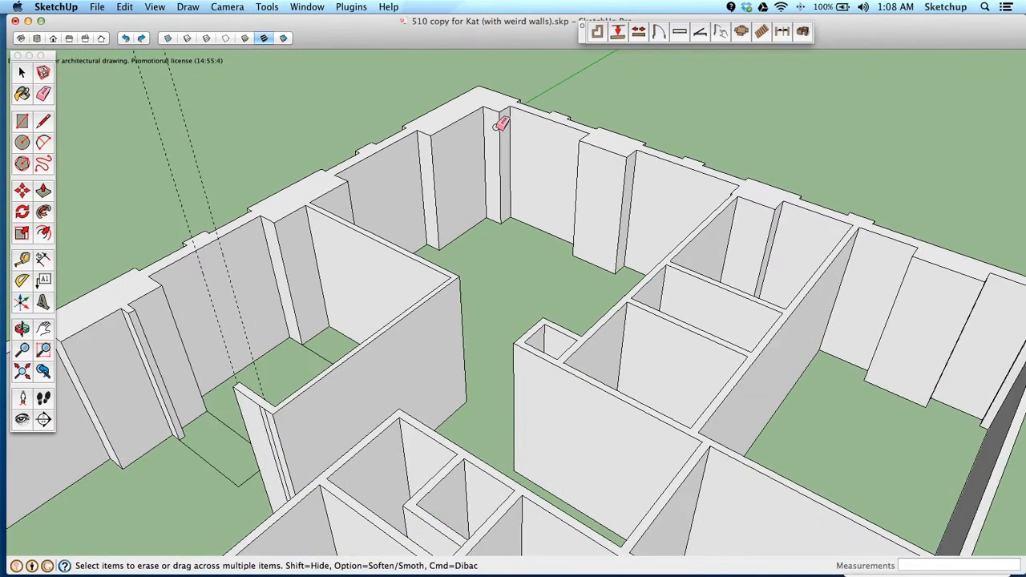
Step: Erase the two dashed guide lines that rise through the model
{"action": "scroll", "coordinate": [501, 124], "scroll_direction": "down", "scroll_amount": 3}
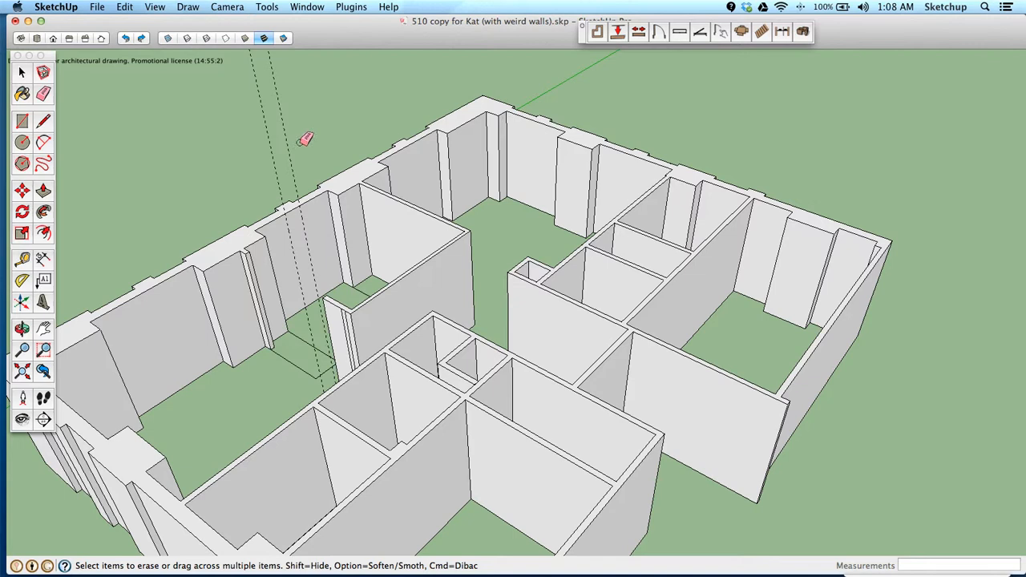
{"action": "left_click_drag", "start_coordinate": [257, 150], "coordinate": [255, 151]}
{"action": "left_click", "coordinate": [273, 144]}
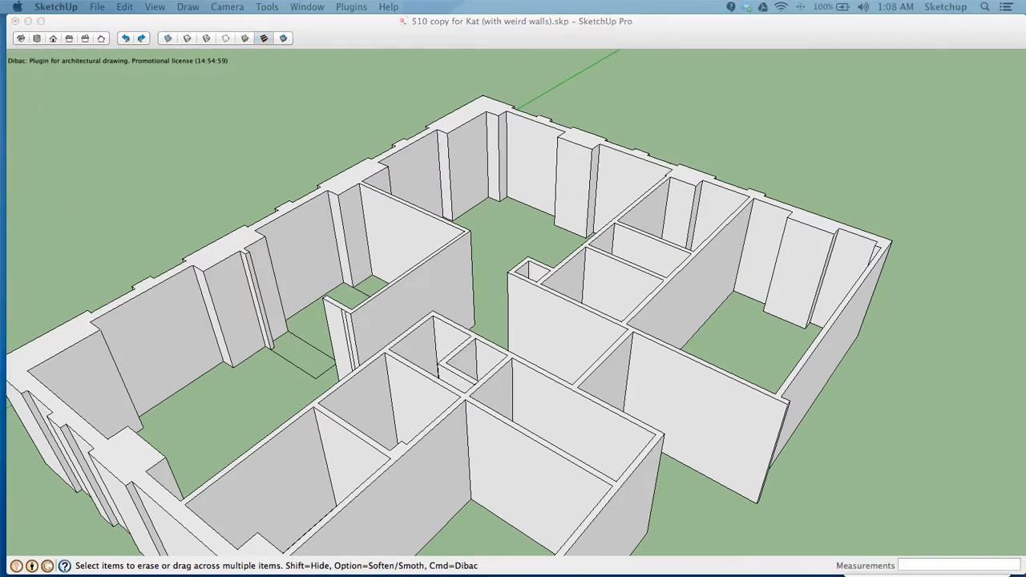
Step: Examine the cleaned-up walls and window bays of the apartment model from several angles
{"action": "scroll", "coordinate": [276, 139], "scroll_direction": "down", "scroll_amount": 3}
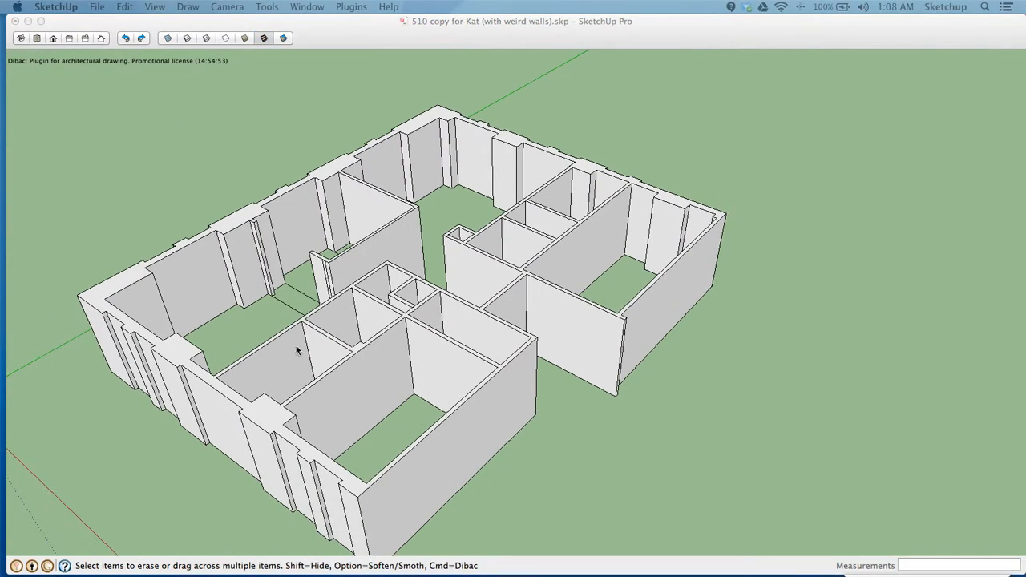
{"action": "left_click", "coordinate": [158, 191]}
{"action": "left_click", "coordinate": [343, 46]}
{"action": "key", "text": "space"}
{"action": "key", "text": "o"}
{"action": "left_click_drag", "start_coordinate": [236, 323], "coordinate": [318, 337]}
{"action": "left_click_drag", "start_coordinate": [357, 398], "coordinate": [369, 275], "text": "shift"}
{"action": "left_click_drag", "start_coordinate": [434, 283], "coordinate": [425, 339]}
{"action": "scroll", "coordinate": [329, 250], "scroll_direction": "down", "scroll_amount": 3}
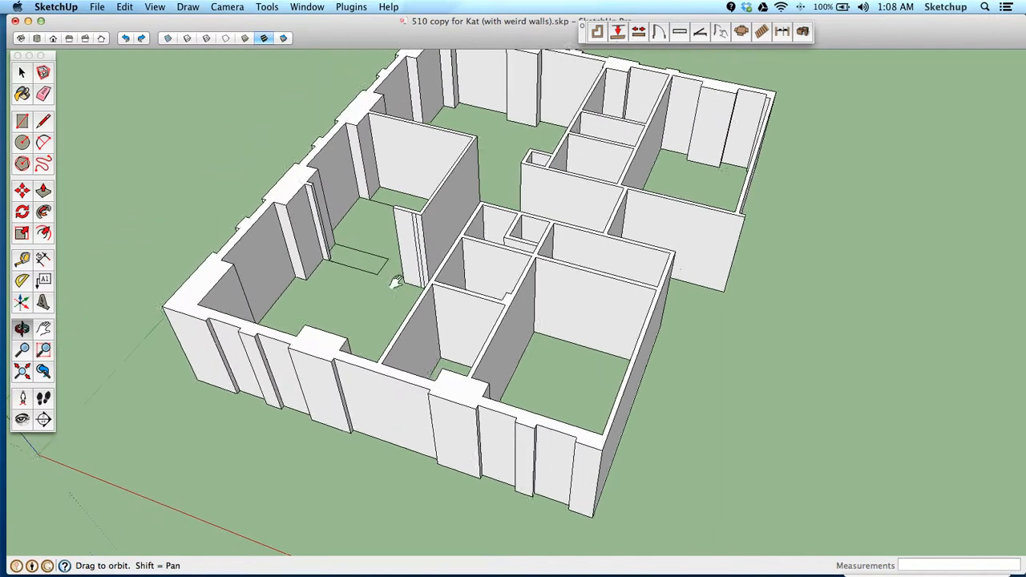
{"action": "scroll", "coordinate": [247, 232], "scroll_direction": "up", "scroll_amount": 6}
{"action": "left_click_drag", "start_coordinate": [247, 232], "coordinate": [280, 258]}
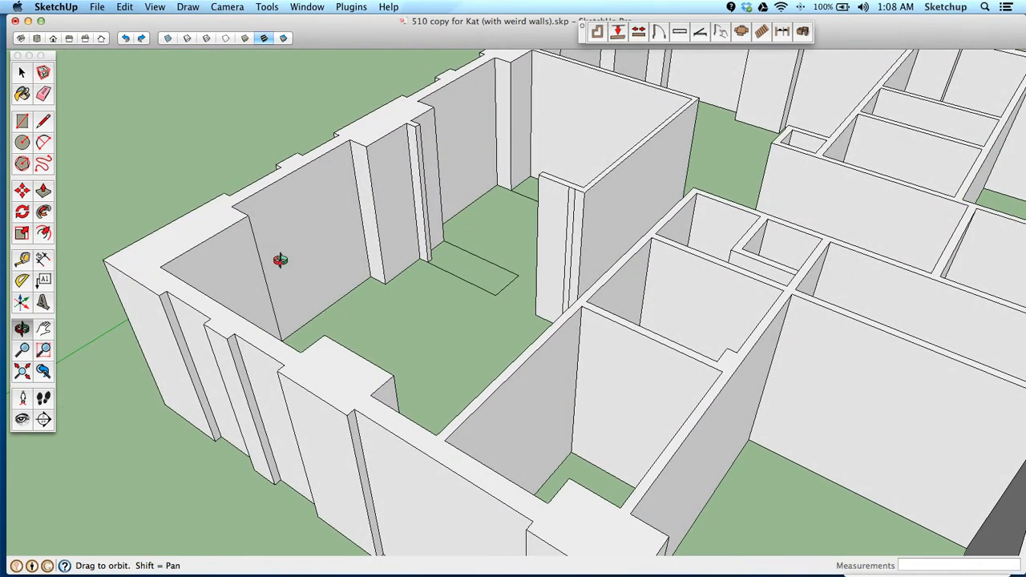
Step: Shrink the model window, open 510 Dim.jpeg from the documents folder on the desktop, and place the image beside the model
{"action": "left_click_drag", "start_coordinate": [1023, 567], "coordinate": [860, 551]}
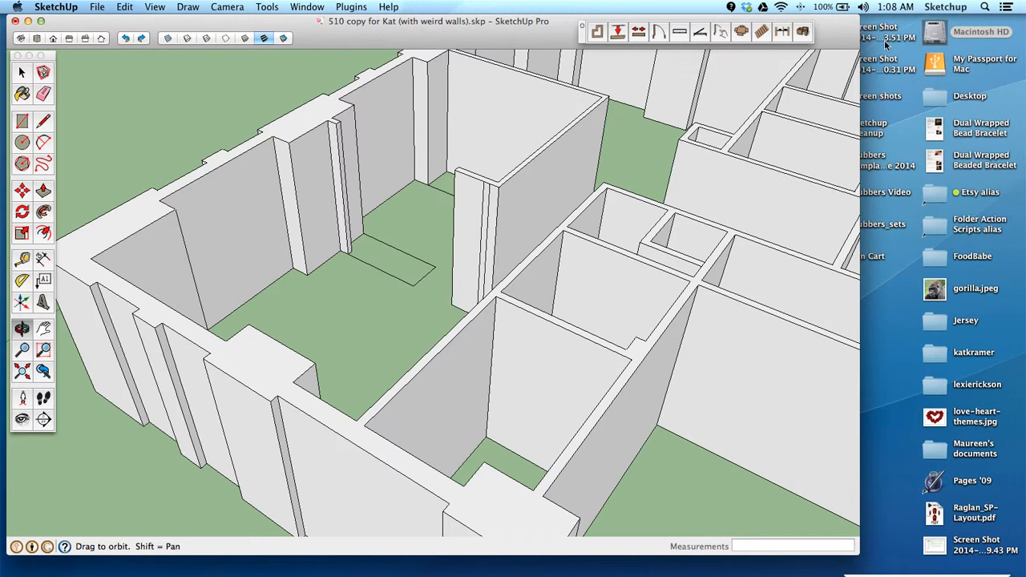
{"action": "double_click", "coordinate": [934, 452]}
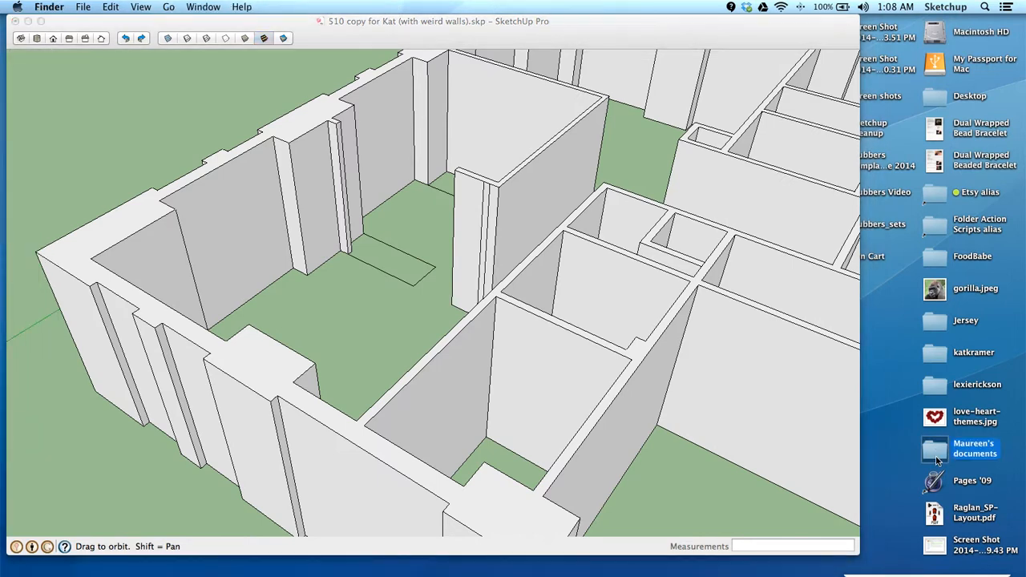
{"action": "scroll", "coordinate": [596, 205], "scroll_direction": "down", "scroll_amount": 10}
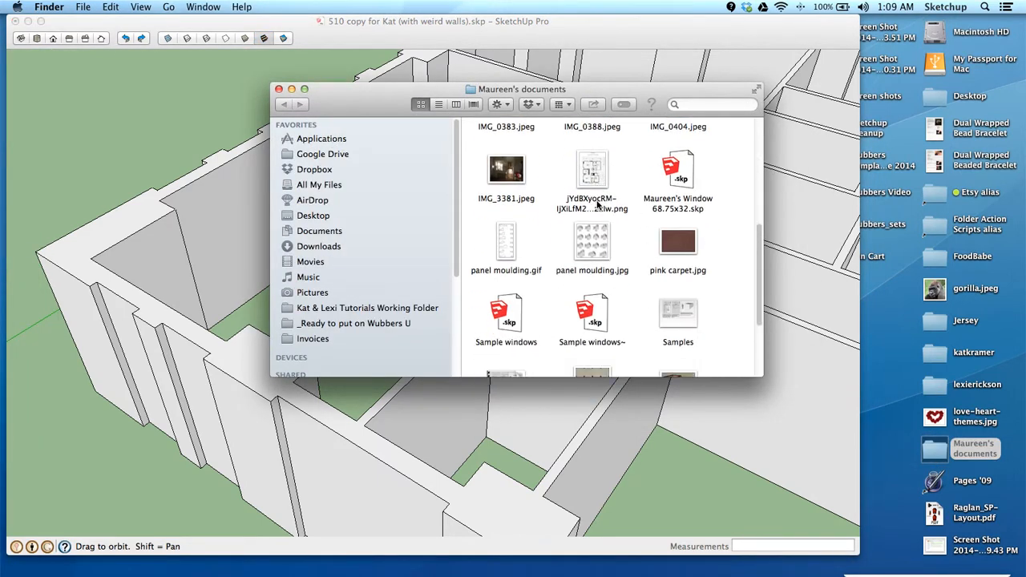
{"action": "scroll", "coordinate": [597, 205], "scroll_direction": "up", "scroll_amount": 10}
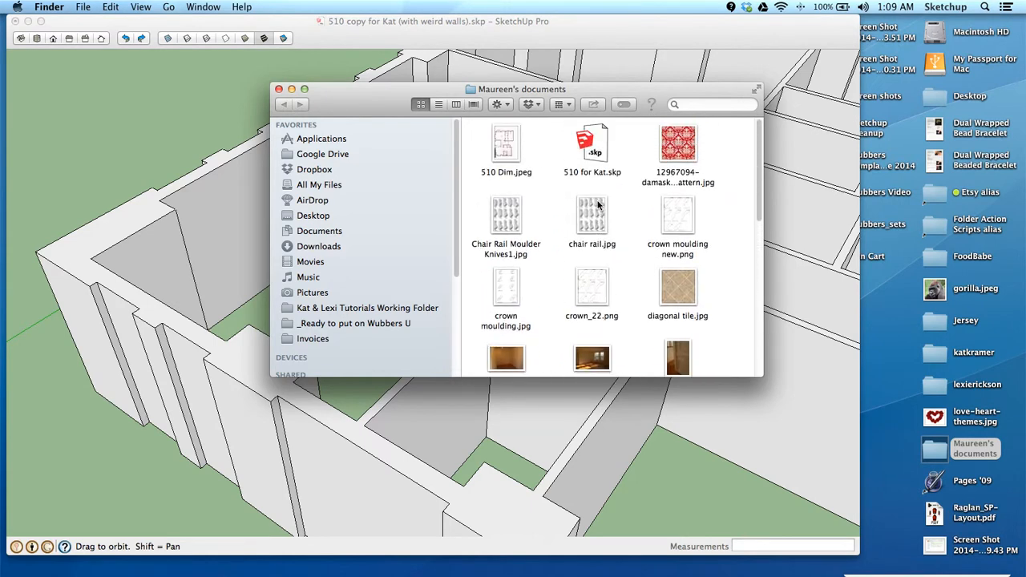
{"action": "double_click", "coordinate": [505, 140]}
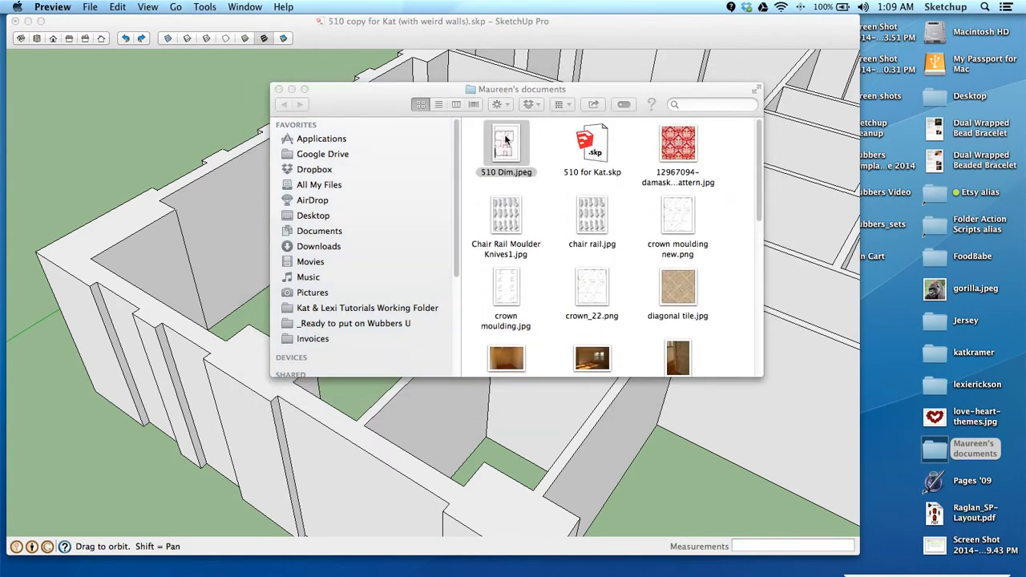
{"action": "left_click_drag", "start_coordinate": [122, 30], "coordinate": [802, 27]}
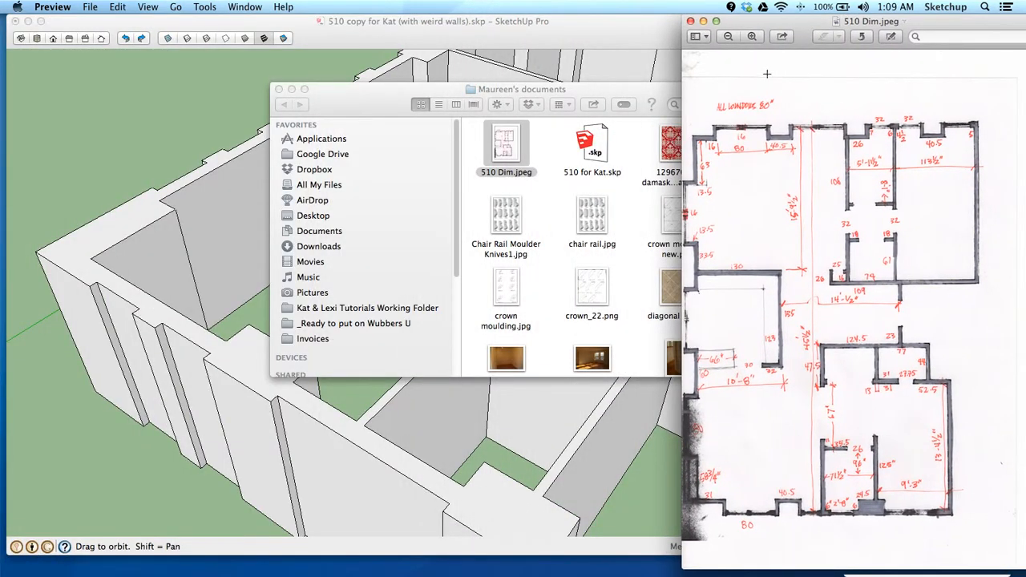
Step: Enlarge the dimensioned plan around the lower rooms and narrow the model window so both can be seen together
{"action": "left_click", "coordinate": [752, 37]}
{"action": "left_click", "coordinate": [752, 37]}
{"action": "left_click", "coordinate": [752, 37]}
{"action": "scroll", "coordinate": [846, 227], "scroll_direction": "down", "scroll_amount": 10}
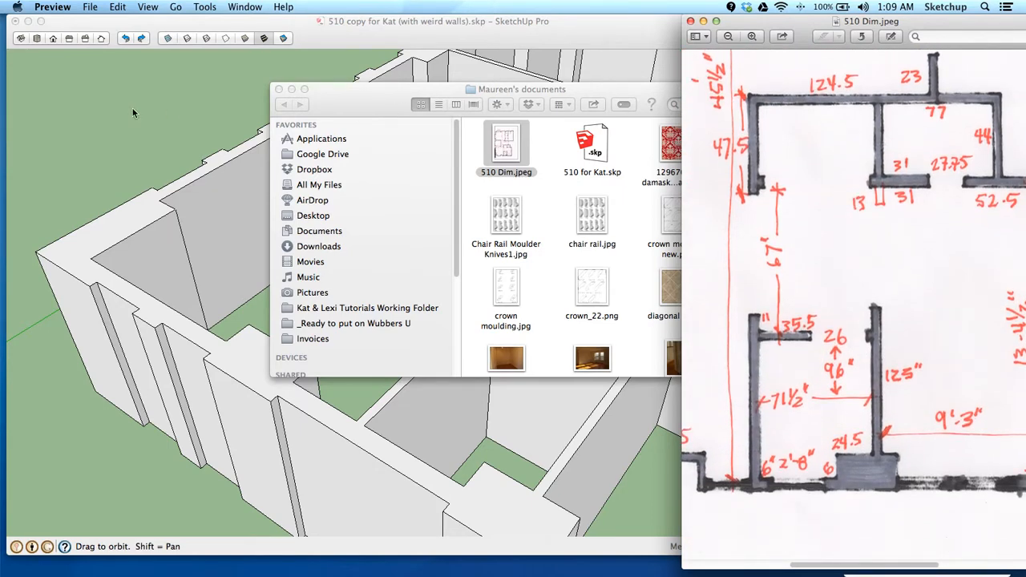
{"action": "left_click", "coordinate": [219, 98]}
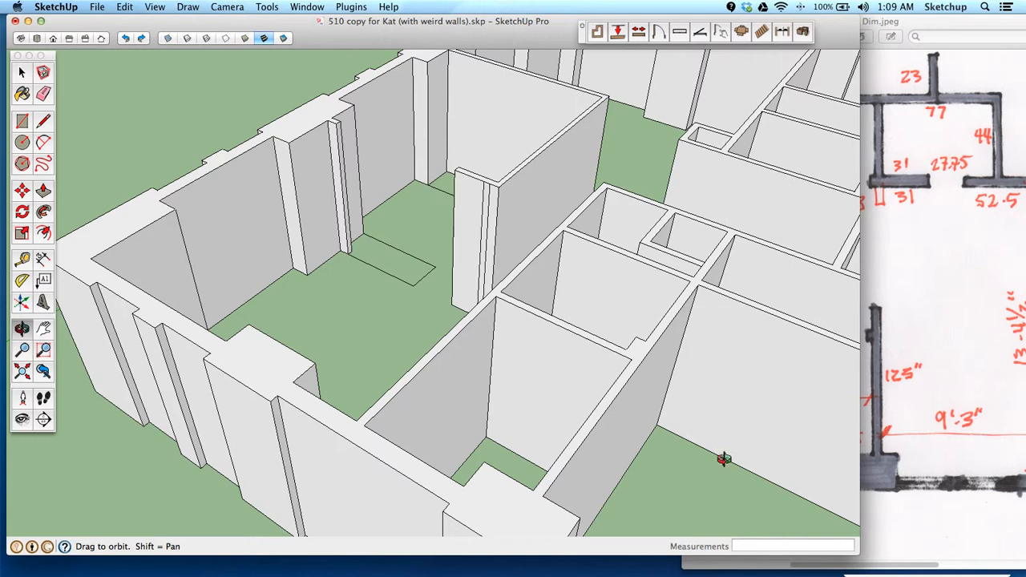
{"action": "left_click_drag", "start_coordinate": [856, 549], "coordinate": [714, 566]}
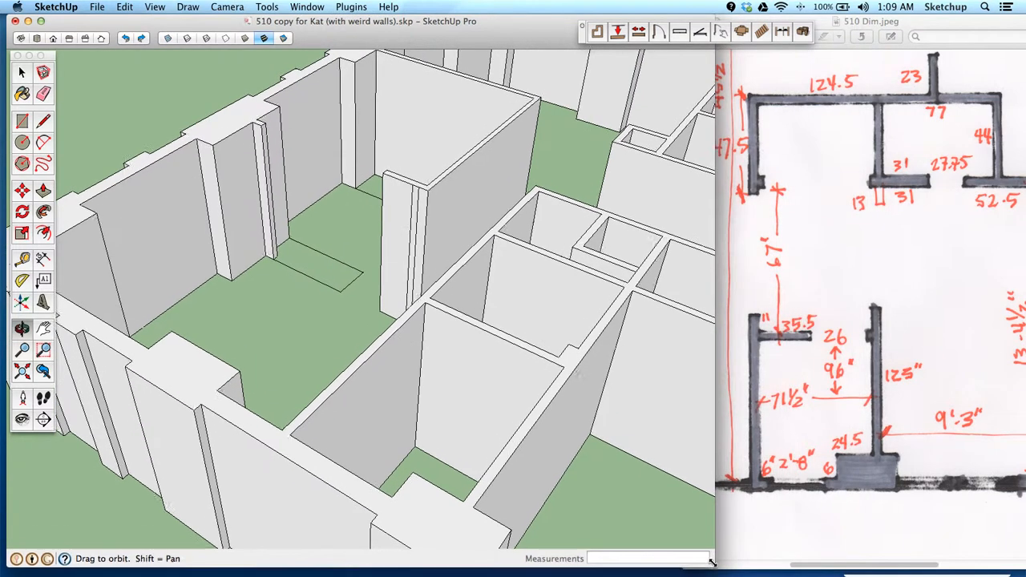
Step: Add a guide on the exterior wall, 6 inches from the side of the pier that projects into the small front room
{"action": "scroll", "coordinate": [491, 434], "scroll_direction": "down", "scroll_amount": 10}
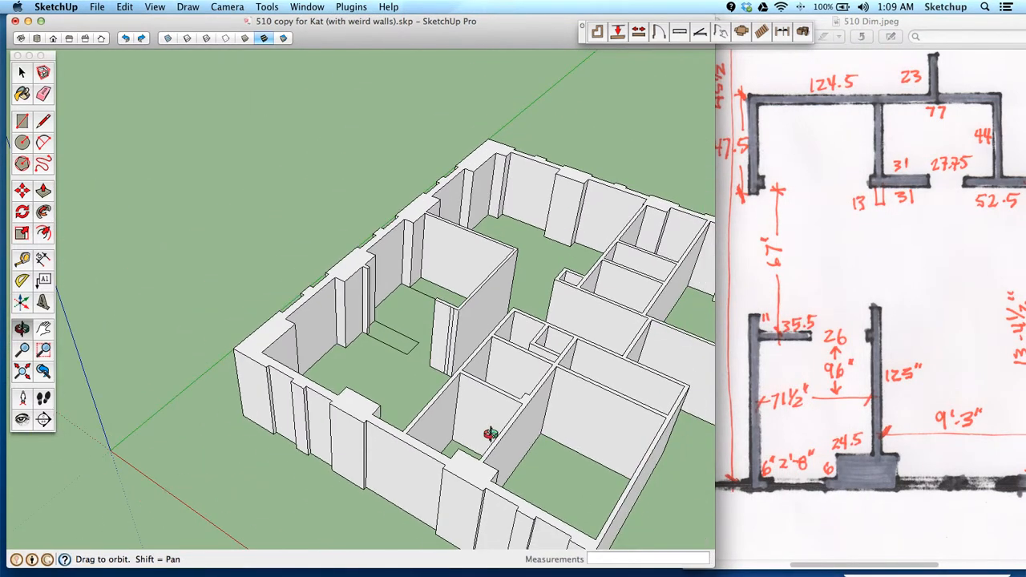
{"action": "left_click_drag", "start_coordinate": [575, 497], "coordinate": [614, 488]}
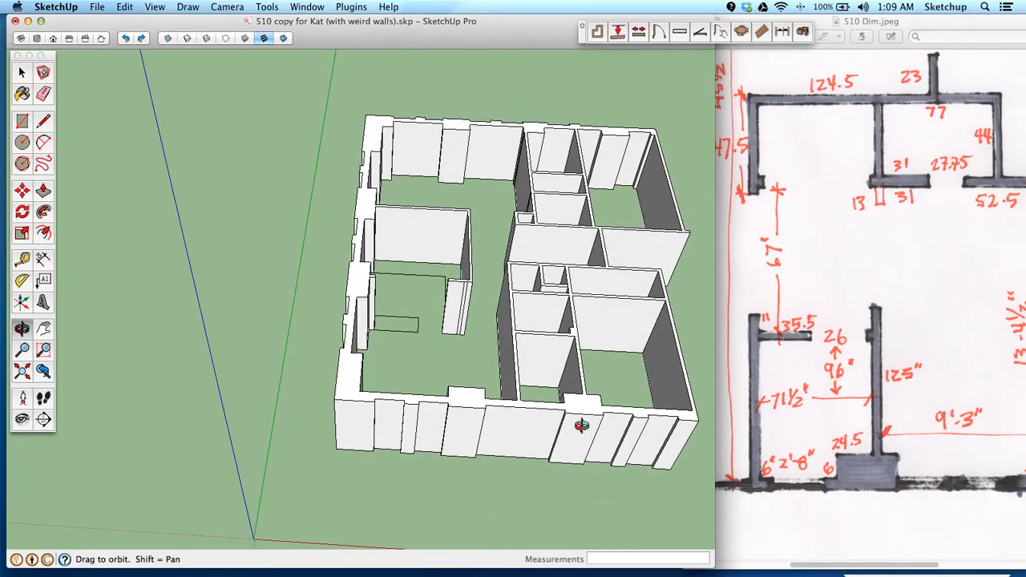
{"action": "left_click_drag", "start_coordinate": [585, 417], "coordinate": [495, 405], "text": "shift"}
{"action": "scroll", "coordinate": [497, 409], "scroll_direction": "up", "scroll_amount": 10}
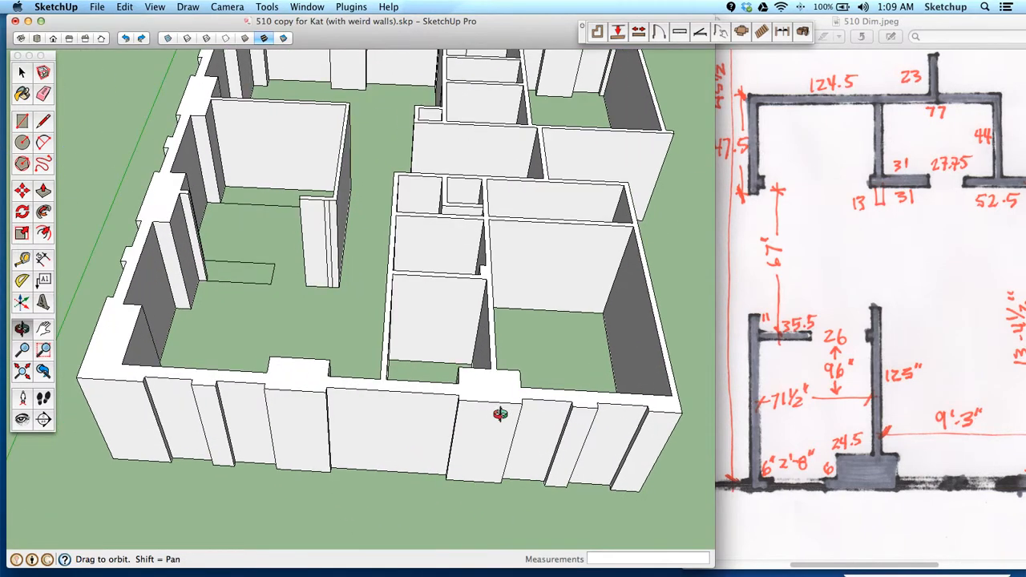
{"action": "scroll", "coordinate": [415, 405], "scroll_direction": "up", "scroll_amount": 8}
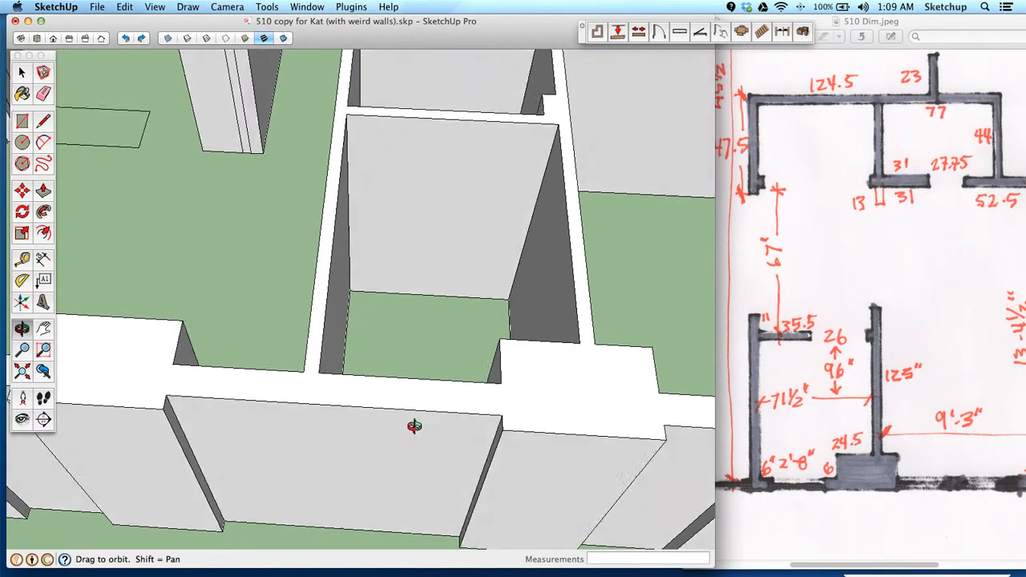
{"action": "left_click_drag", "start_coordinate": [414, 425], "coordinate": [382, 410]}
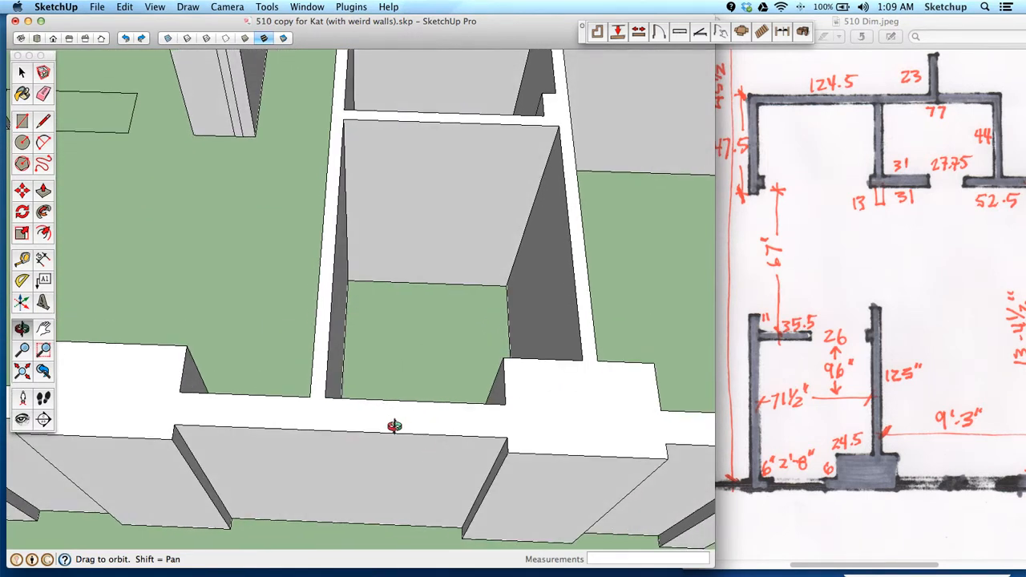
{"action": "scroll", "coordinate": [429, 436], "scroll_direction": "up", "scroll_amount": 4}
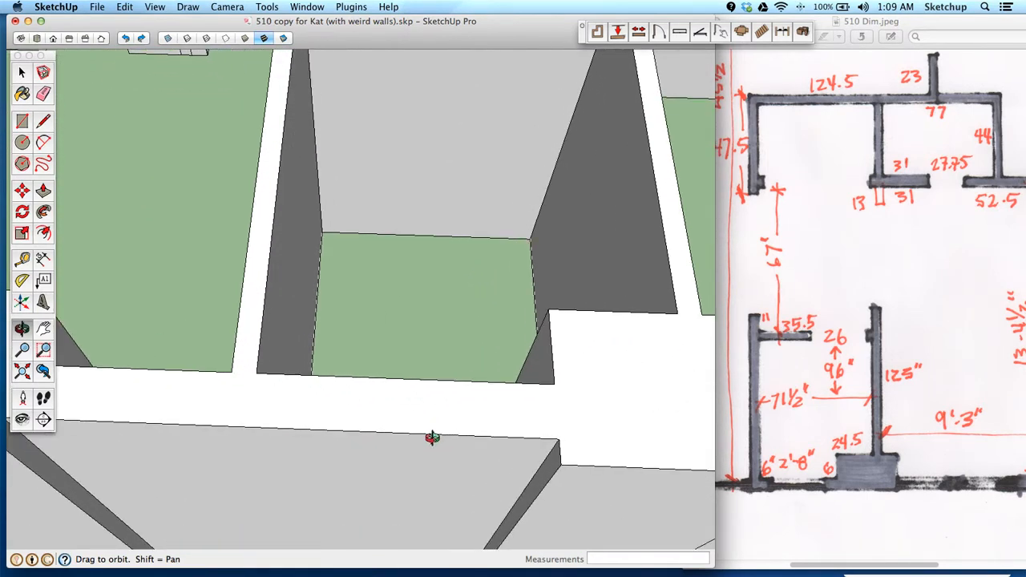
{"action": "scroll", "coordinate": [432, 437], "scroll_direction": "up", "scroll_amount": 2}
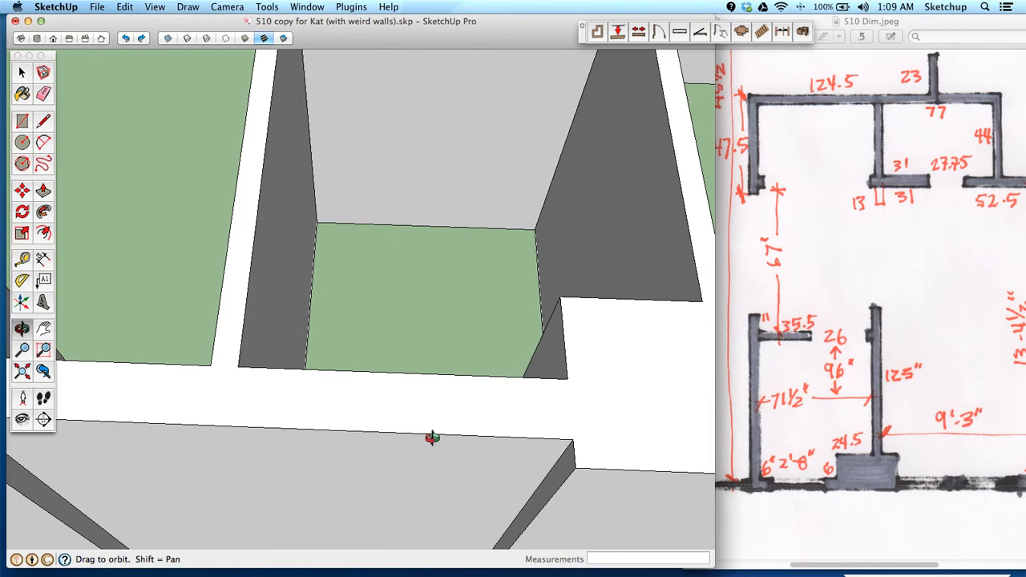
{"action": "scroll", "coordinate": [431, 437], "scroll_direction": "down", "scroll_amount": 3}
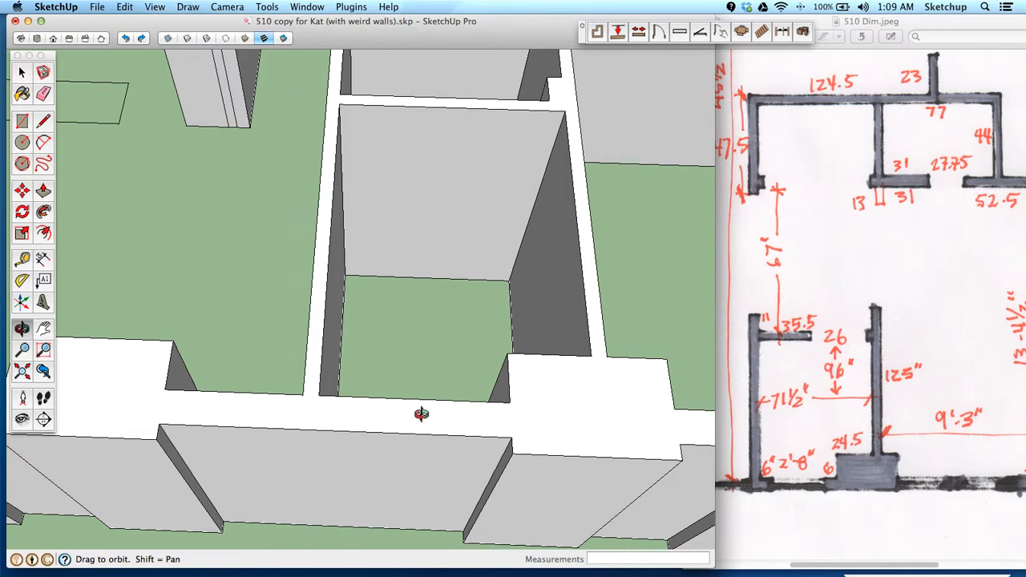
{"action": "left_click", "coordinate": [22, 258]}
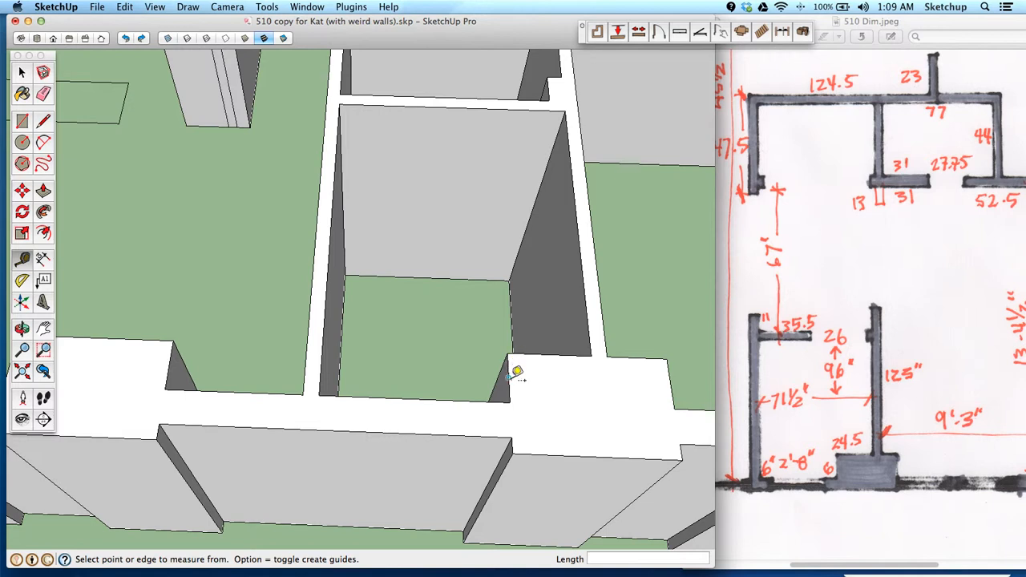
{"action": "left_click", "coordinate": [510, 389]}
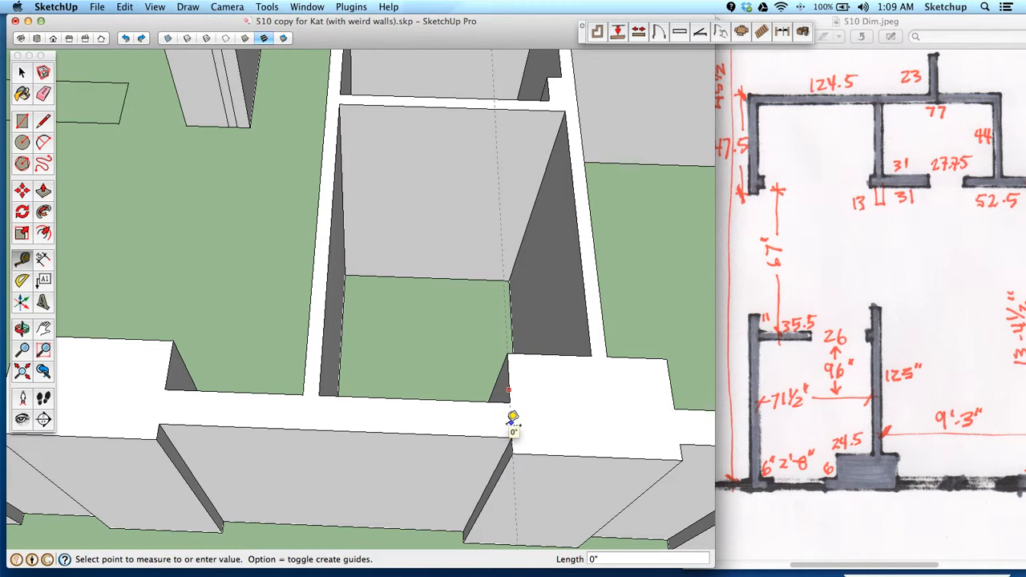
{"action": "type", "text": "6"}
{"action": "key", "text": "Return"}
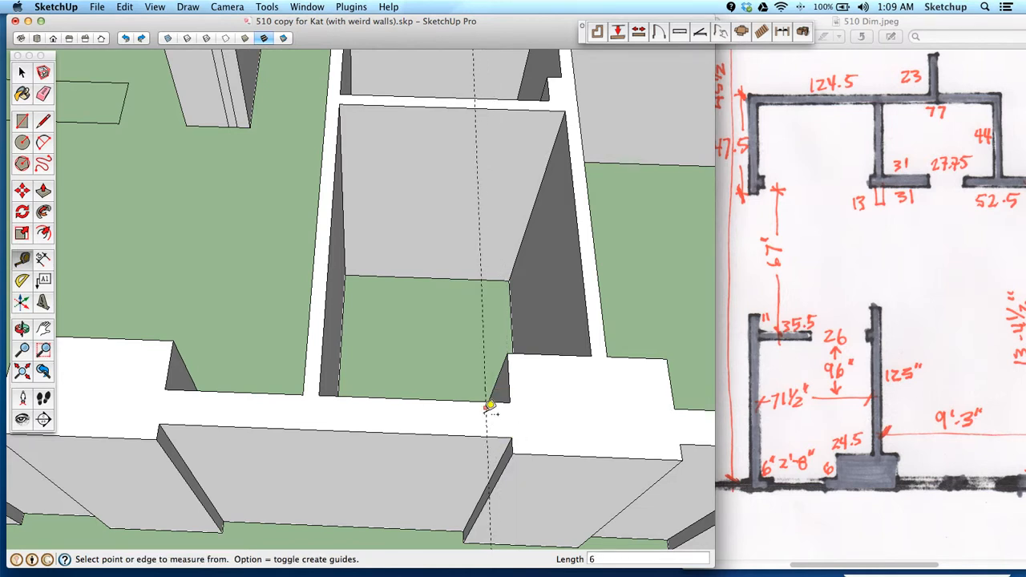
Step: Add a second parallel guide 2'8 from the first for the window opening, and measure its distance to the partition wall
{"action": "left_click", "coordinate": [486, 414]}
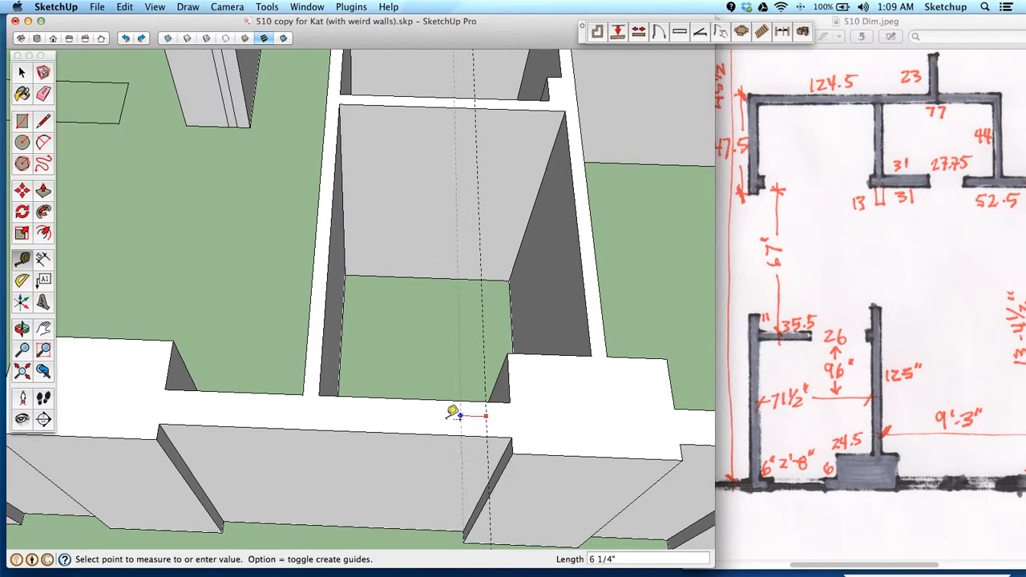
{"action": "left_click", "coordinate": [417, 414]}
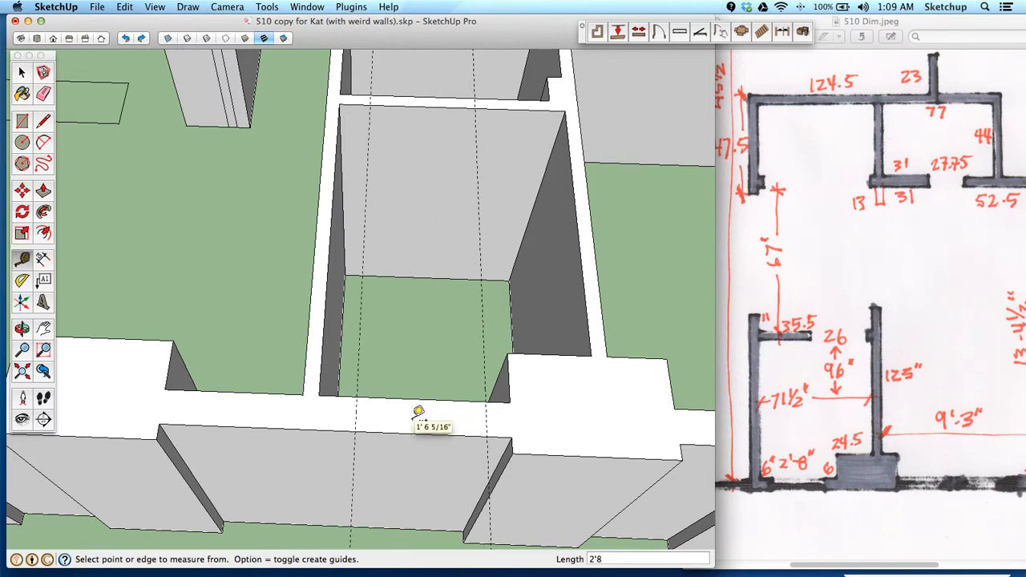
{"action": "left_click", "coordinate": [356, 400]}
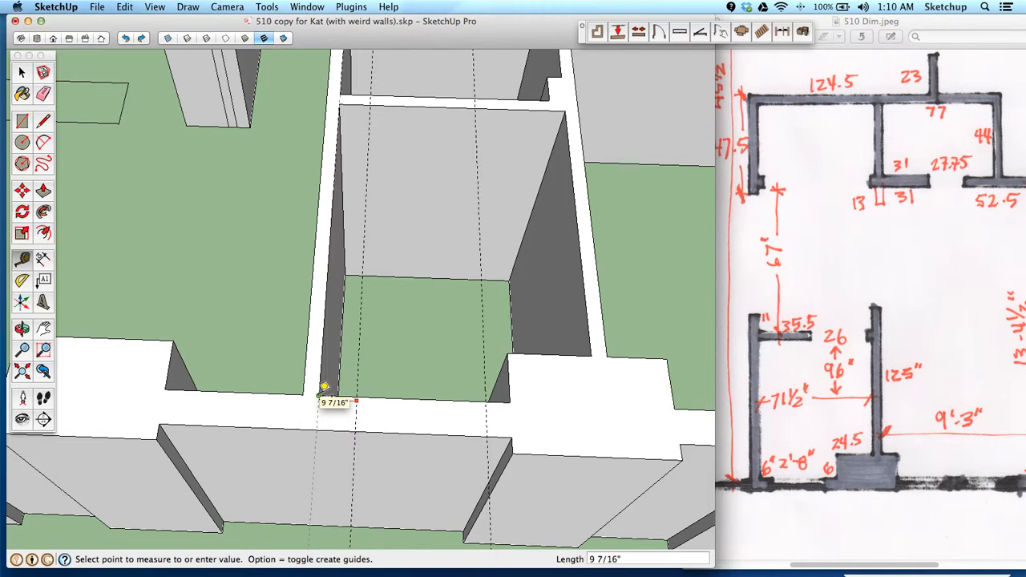
{"action": "scroll", "coordinate": [324, 388], "scroll_direction": "down", "scroll_amount": 1}
{"action": "key", "text": "space"}
{"action": "scroll", "coordinate": [362, 386], "scroll_direction": "down", "scroll_amount": 5}
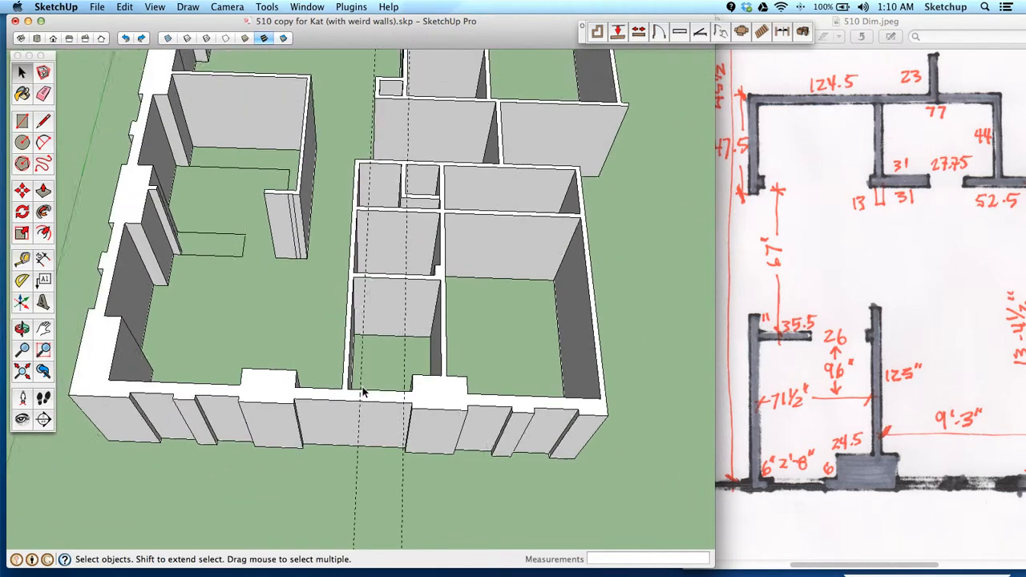
{"action": "scroll", "coordinate": [362, 386], "scroll_direction": "down", "scroll_amount": 2}
{"action": "scroll", "coordinate": [417, 415], "scroll_direction": "up", "scroll_amount": 6}
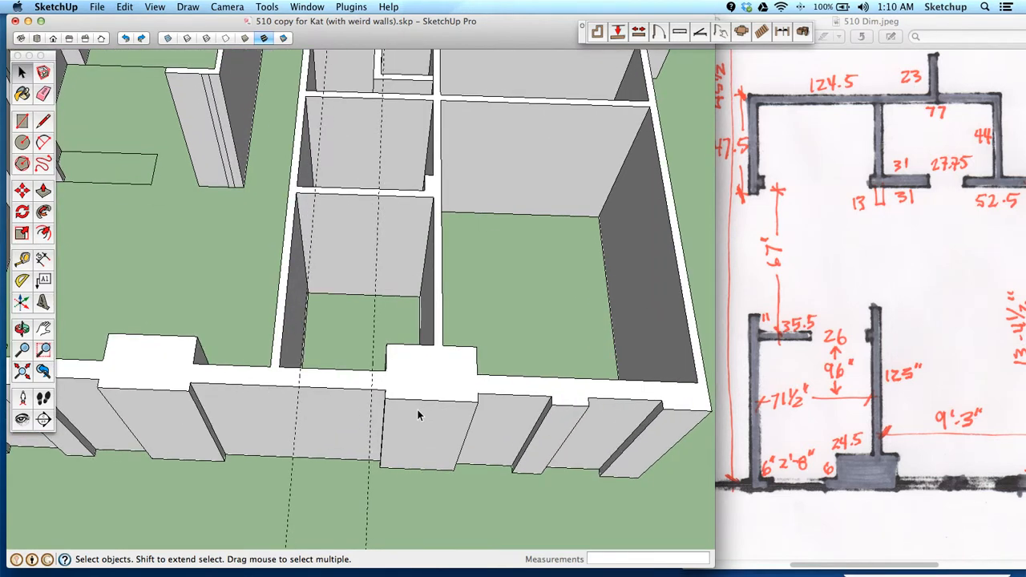
Step: Measure the exterior wall's thickness beside the pier
{"action": "scroll", "coordinate": [417, 414], "scroll_direction": "up", "scroll_amount": 2}
{"action": "left_click", "coordinate": [22, 257]}
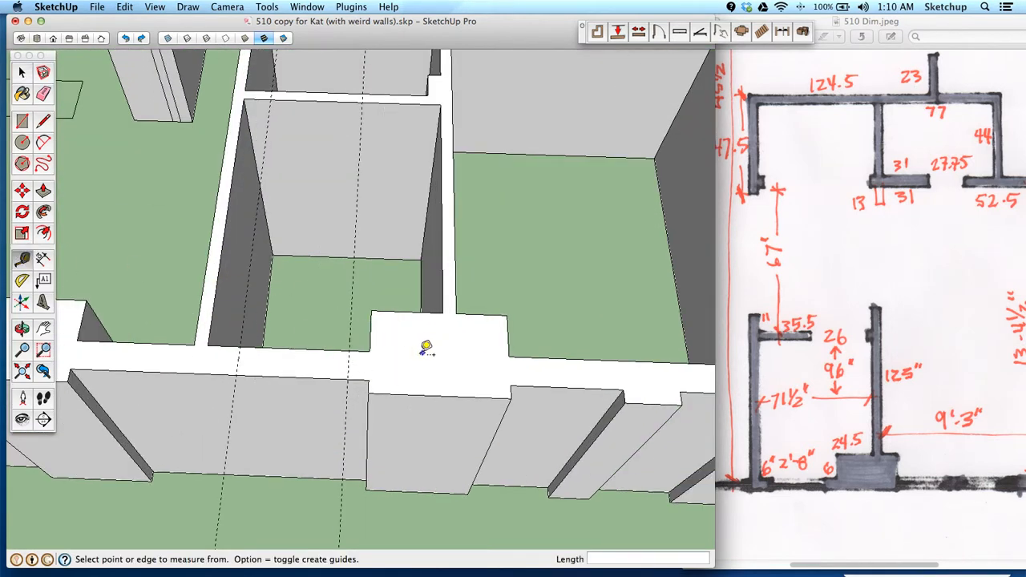
{"action": "left_click", "coordinate": [369, 350]}
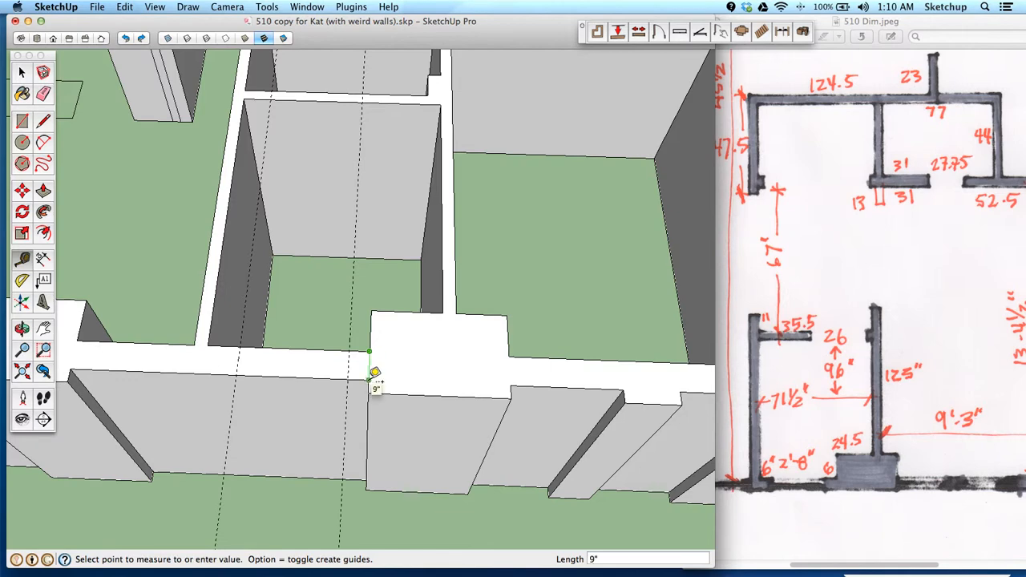
{"action": "key", "text": "space"}
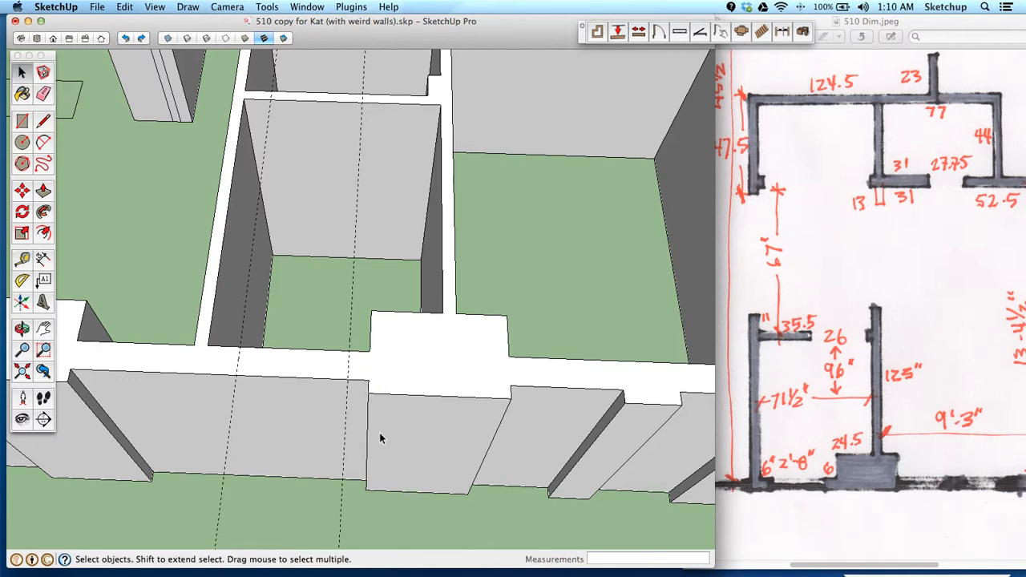
Step: View the wall's outer face, start a file import from the documents folder, and set the format to SketchUp Files (*.skp)
{"action": "key", "text": "o"}
{"action": "left_click_drag", "start_coordinate": [481, 452], "coordinate": [337, 390]}
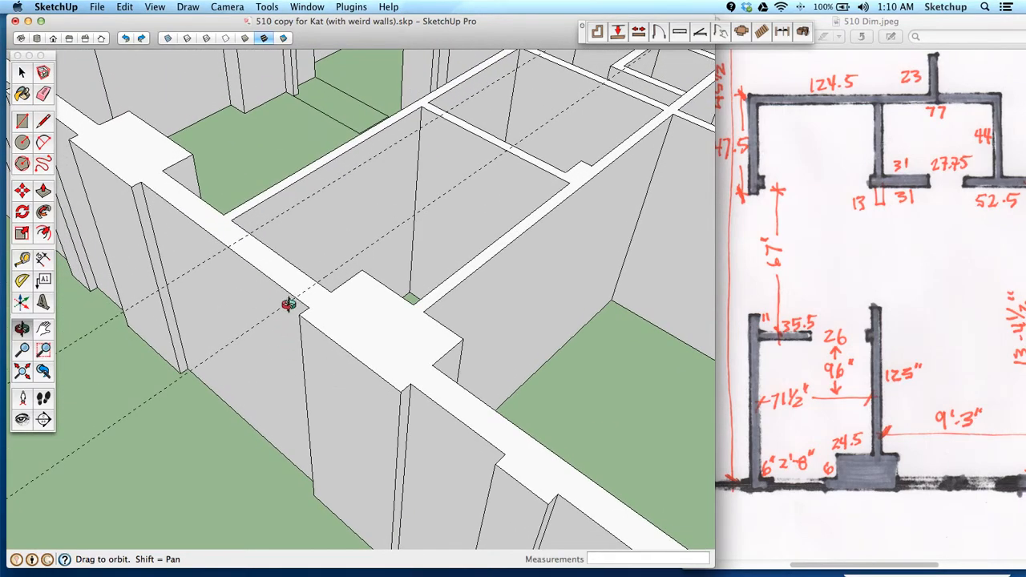
{"action": "mouse_move", "coordinate": [289, 305]}
{"action": "left_mouse_down"}
{"action": "mouse_move", "coordinate": [294, 230]}
{"action": "mouse_move", "coordinate": [297, 339]}
{"action": "mouse_move", "coordinate": [296, 323]}
{"action": "left_mouse_up"}
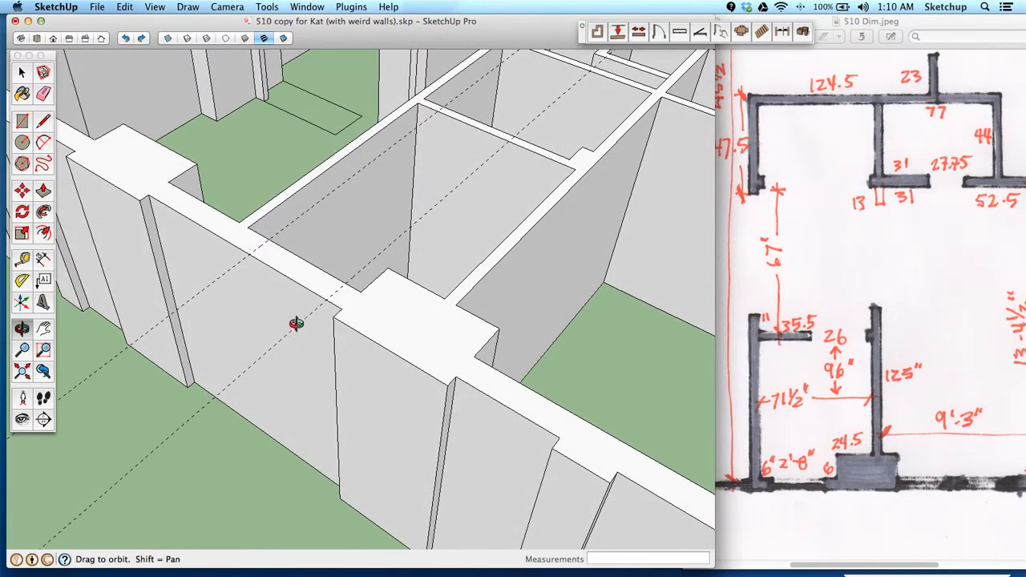
{"action": "left_click", "coordinate": [97, 6]}
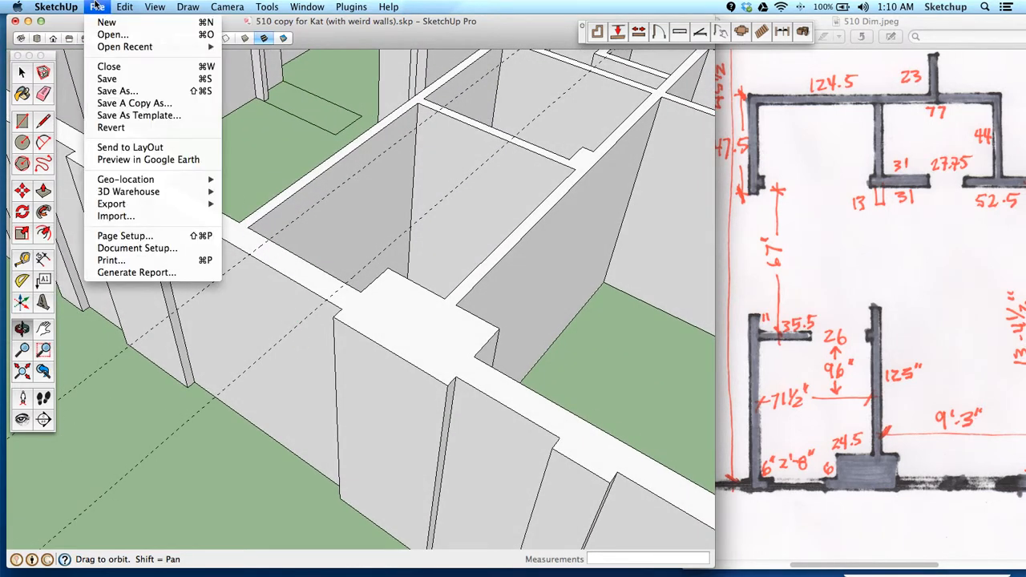
{"action": "left_click", "coordinate": [117, 216]}
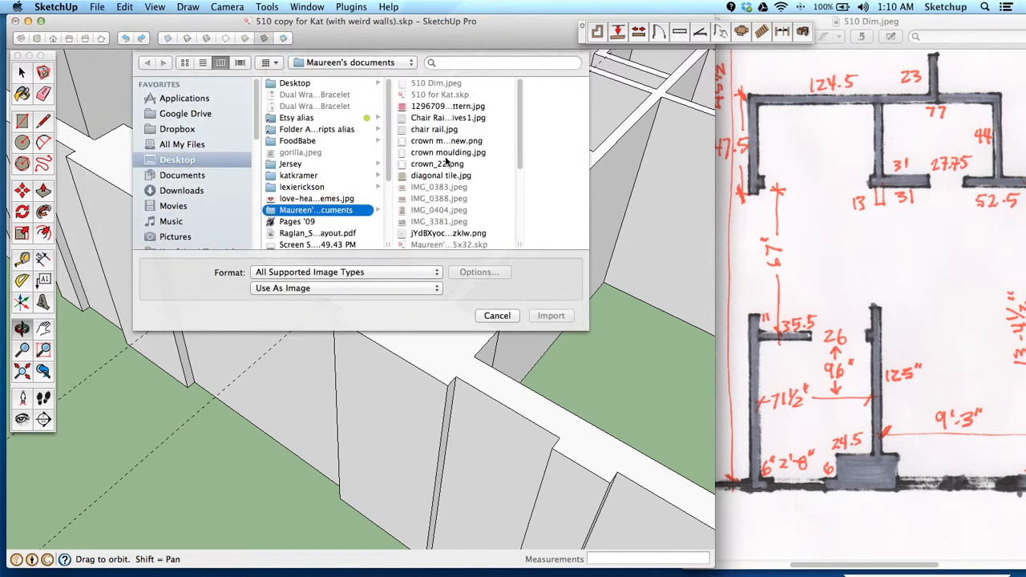
{"action": "scroll", "coordinate": [449, 160], "scroll_direction": "down", "scroll_amount": 6}
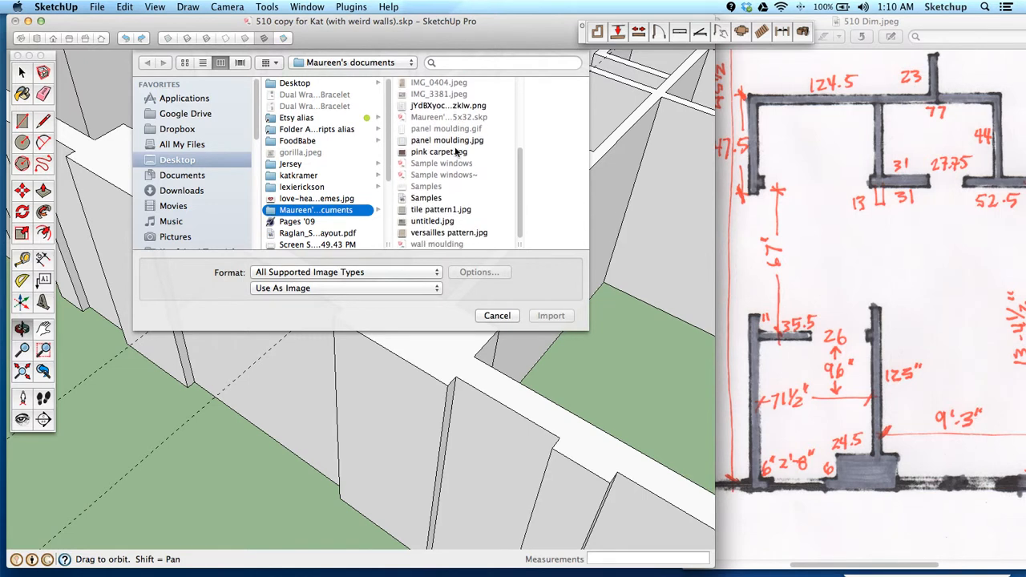
{"action": "scroll", "coordinate": [455, 151], "scroll_direction": "up", "scroll_amount": 5}
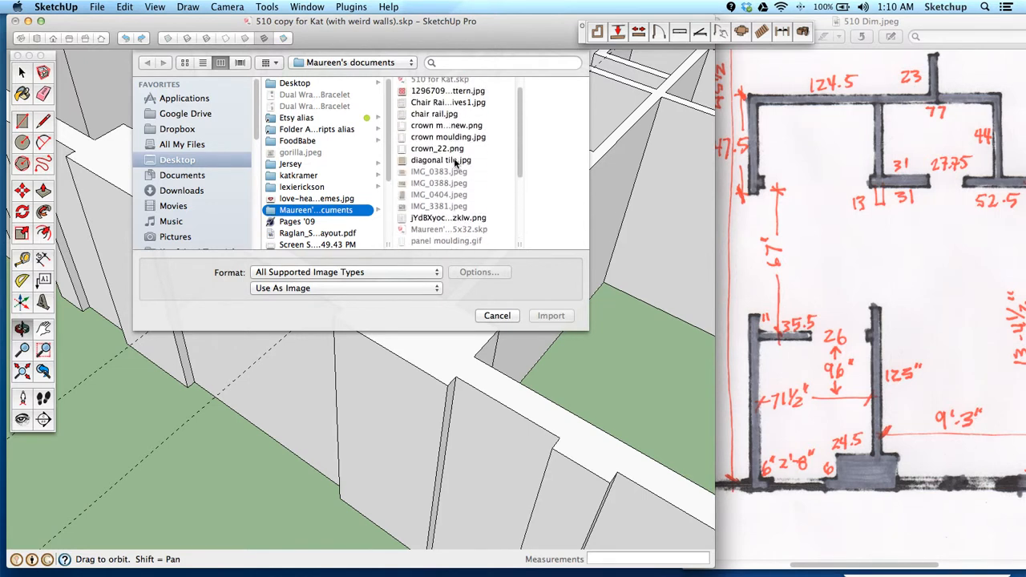
{"action": "scroll", "coordinate": [455, 162], "scroll_direction": "up", "scroll_amount": 1}
{"action": "scroll", "coordinate": [456, 163], "scroll_direction": "down", "scroll_amount": 1}
{"action": "scroll", "coordinate": [455, 163], "scroll_direction": "down", "scroll_amount": 3}
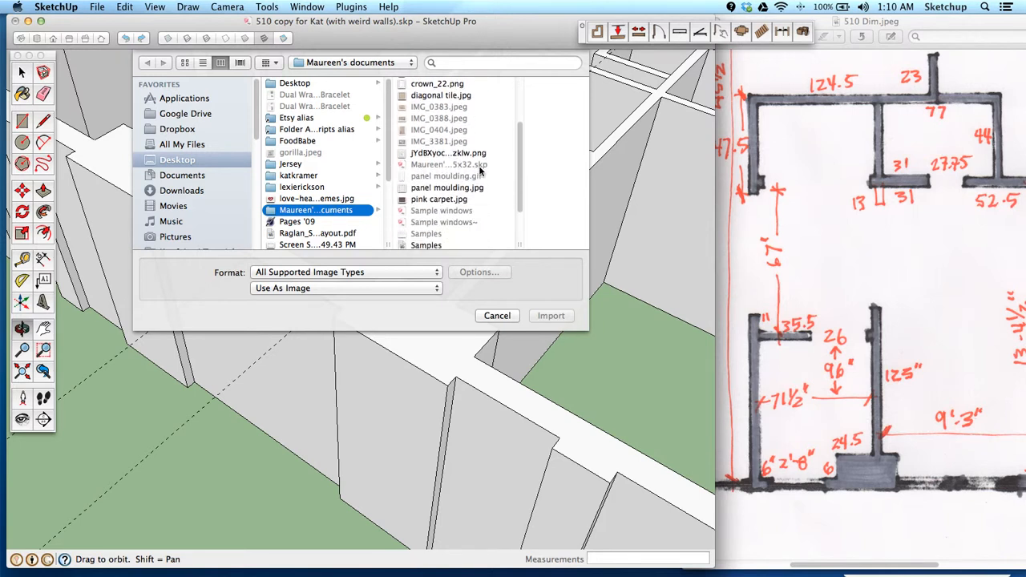
{"action": "left_click", "coordinate": [345, 273]}
{"action": "left_click", "coordinate": [343, 205]}
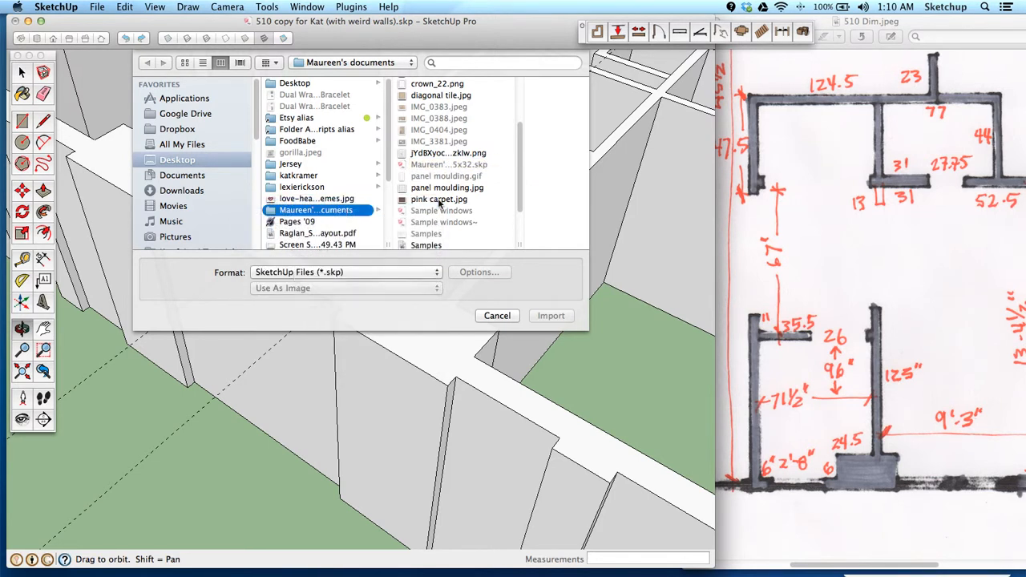
Step: Import the 68.75x32 window .skp file and place it on the exterior wall face near the guide farther from the pier
{"action": "left_click", "coordinate": [439, 165]}
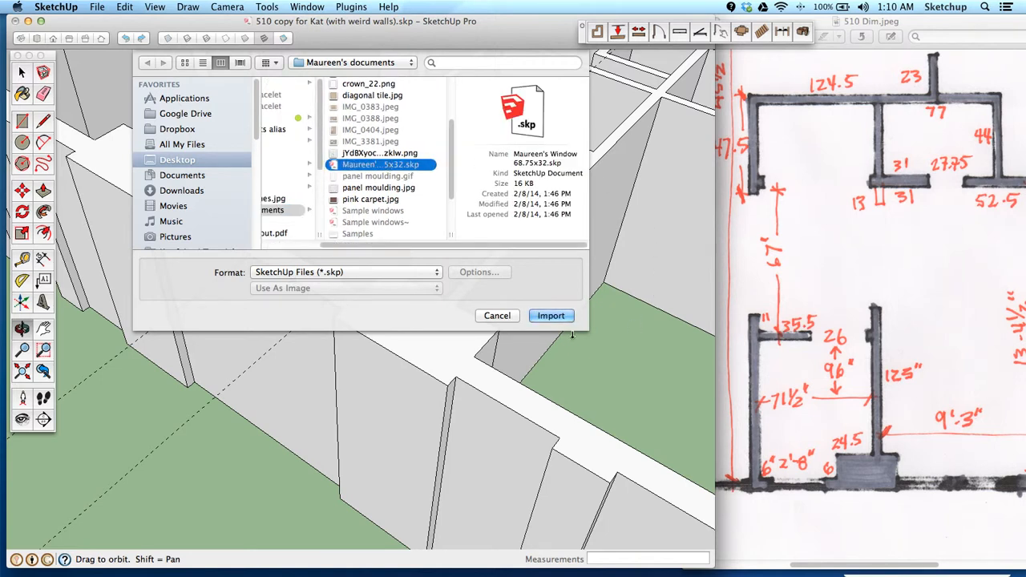
{"action": "left_click", "coordinate": [558, 317]}
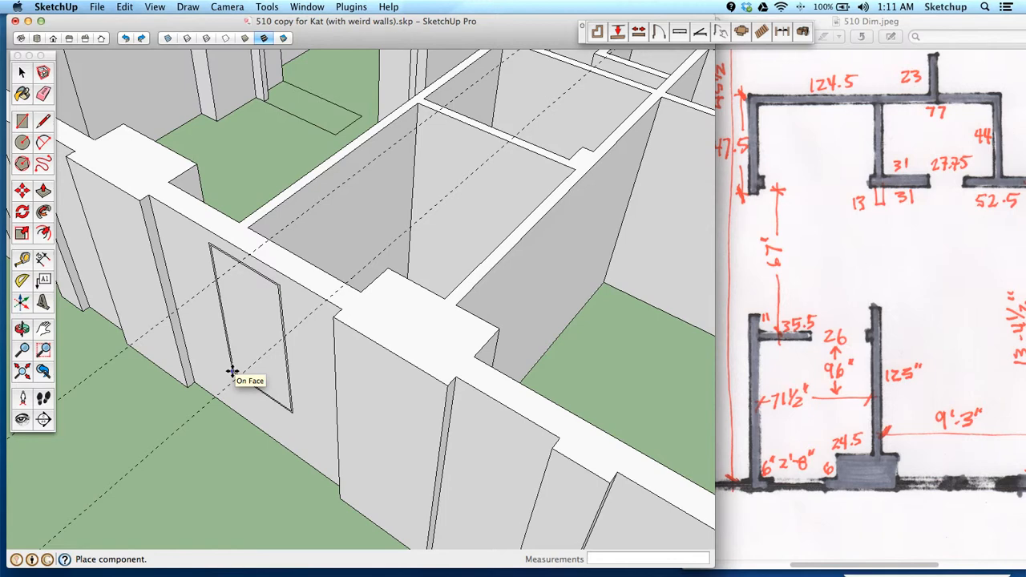
{"action": "left_click", "coordinate": [232, 371]}
{"action": "scroll", "coordinate": [245, 324], "scroll_direction": "up", "scroll_amount": 2}
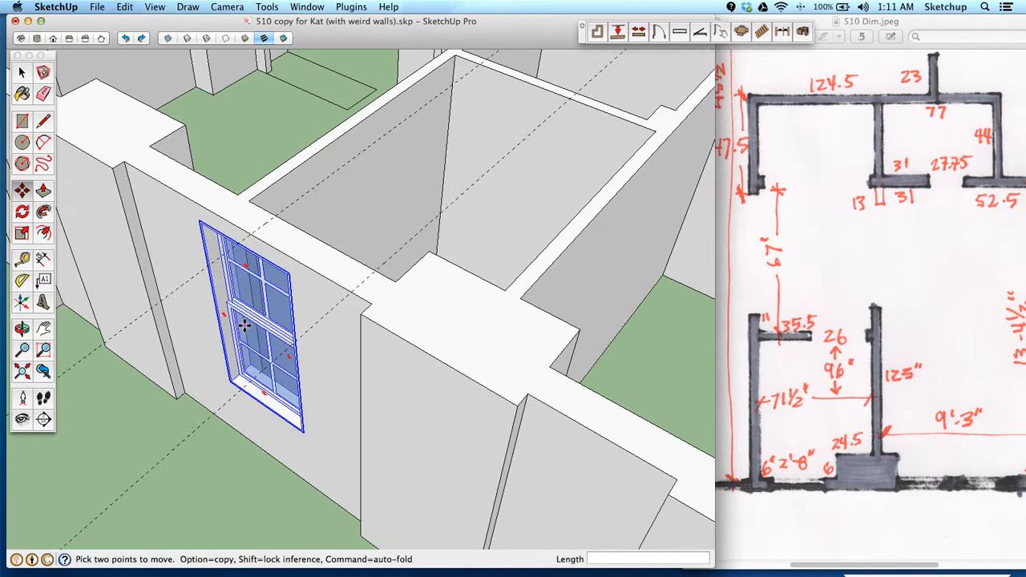
{"action": "middle_click_drag", "start_coordinate": [265, 334], "coordinate": [367, 310]}
{"action": "key", "text": "space"}
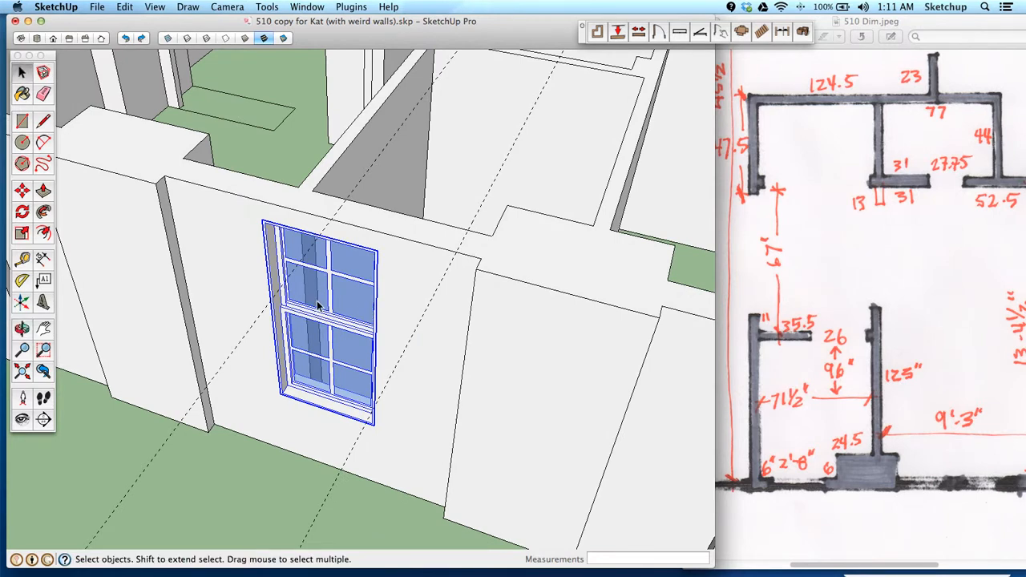
Step: Add a horizontal guide 27 inches above the bottom edge of the exterior wall for the window's sill height
{"action": "key", "text": "t"}
{"action": "left_click", "coordinate": [316, 460]}
{"action": "type", "text": "27"}
{"action": "key", "text": "Return"}
{"action": "key", "text": "space"}
Step: Move the window by its upper corner nearest the pier, horizontally along the wall to the guide beside the pier
{"action": "key", "text": "m"}
{"action": "scroll", "coordinate": [377, 253], "scroll_direction": "up", "scroll_amount": 3}
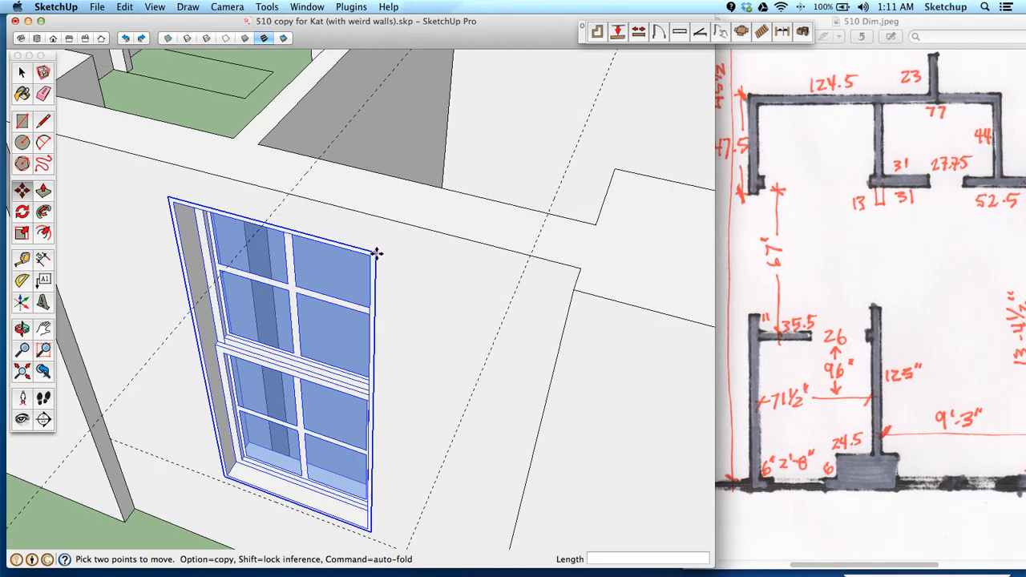
{"action": "left_click", "coordinate": [377, 254]}
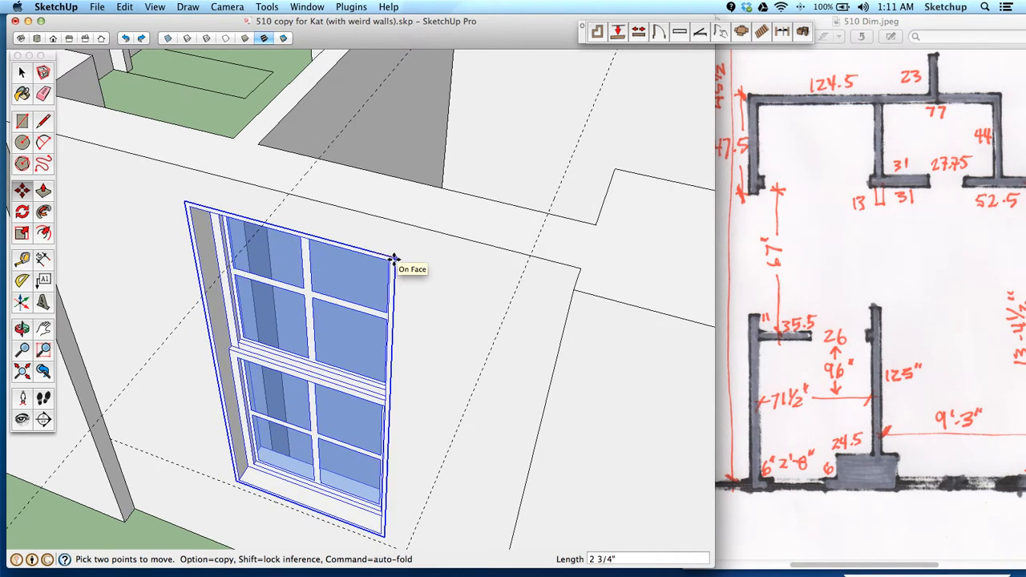
{"action": "key", "text": "Escape"}
{"action": "left_click", "coordinate": [376, 253]}
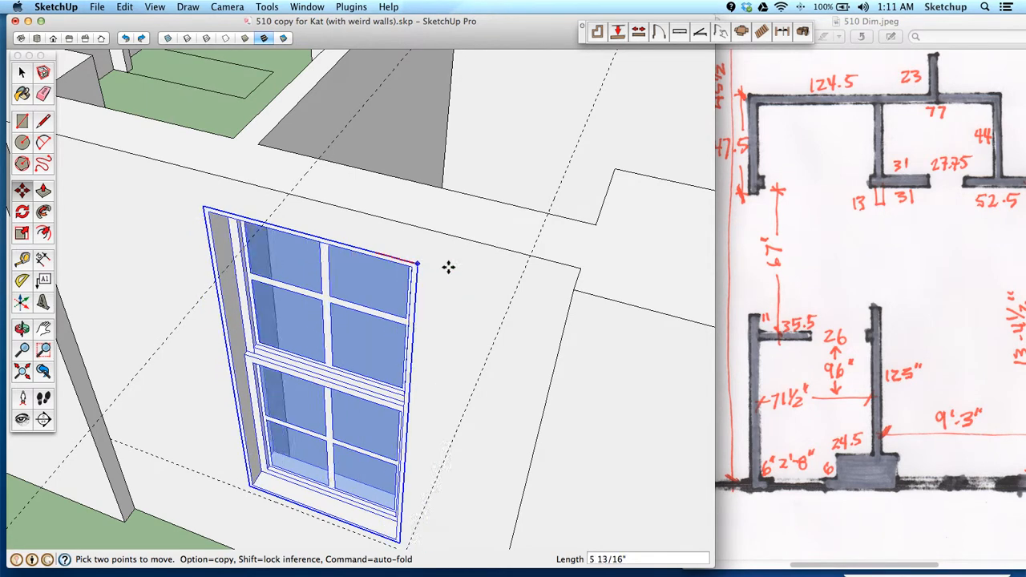
{"action": "left_click", "coordinate": [531, 257]}
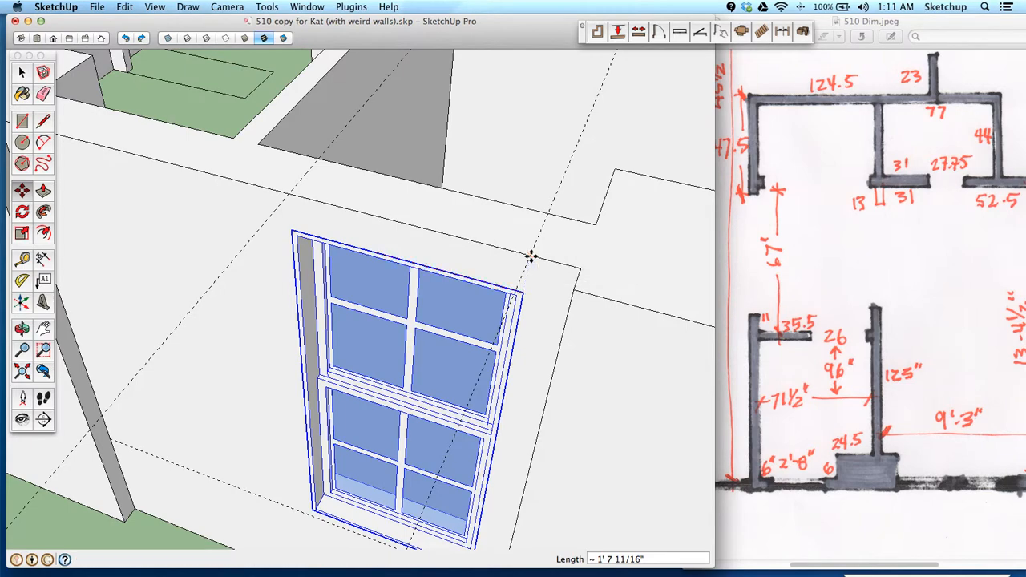
Step: Move the window down by its lower corner nearest the pier onto the horizontal sill guide
{"action": "scroll", "coordinate": [401, 284], "scroll_direction": "down", "scroll_amount": 5}
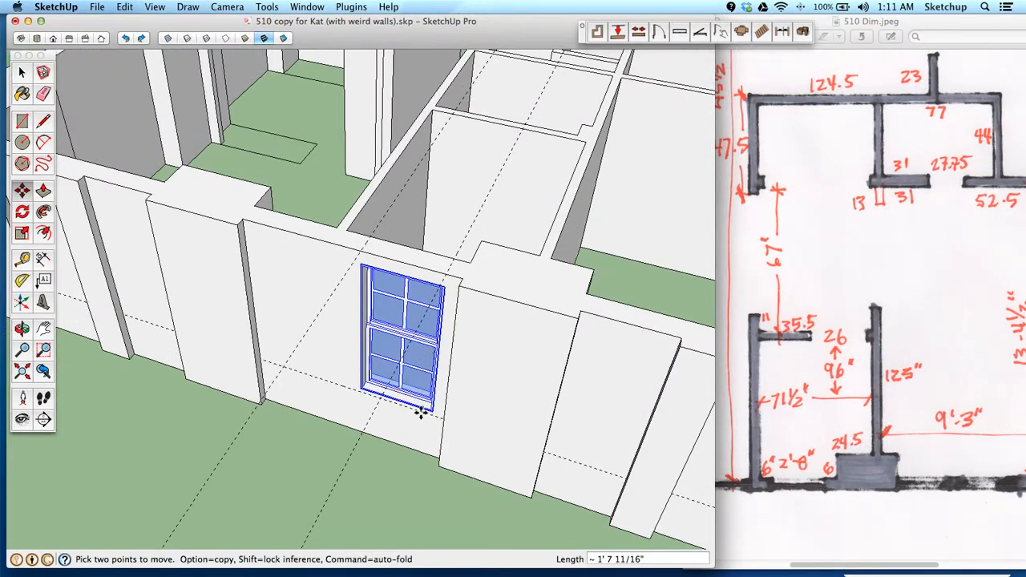
{"action": "scroll", "coordinate": [427, 413], "scroll_direction": "up", "scroll_amount": 6}
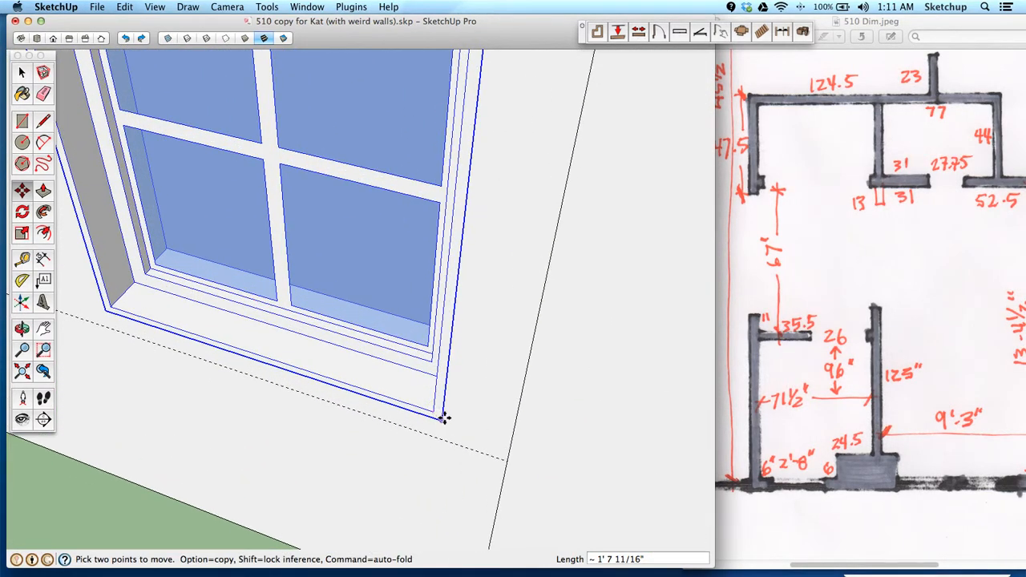
{"action": "left_click", "coordinate": [441, 418]}
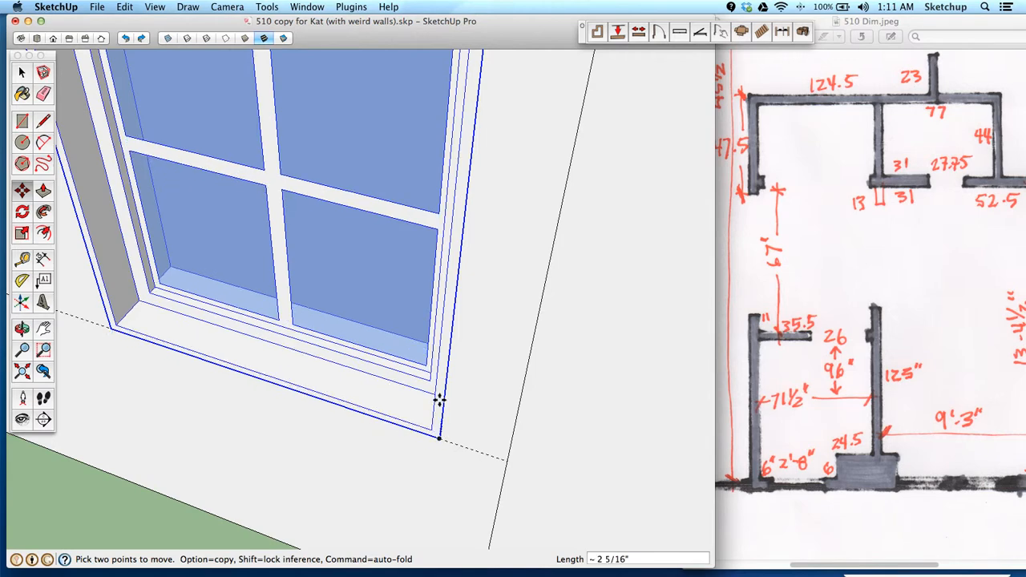
{"action": "left_click", "coordinate": [439, 435]}
Step: Erase the construction guides around the positioned window and along the exterior wall
{"action": "scroll", "coordinate": [348, 431], "scroll_direction": "down", "scroll_amount": 10}
{"action": "scroll", "coordinate": [348, 431], "scroll_direction": "down", "scroll_amount": 2}
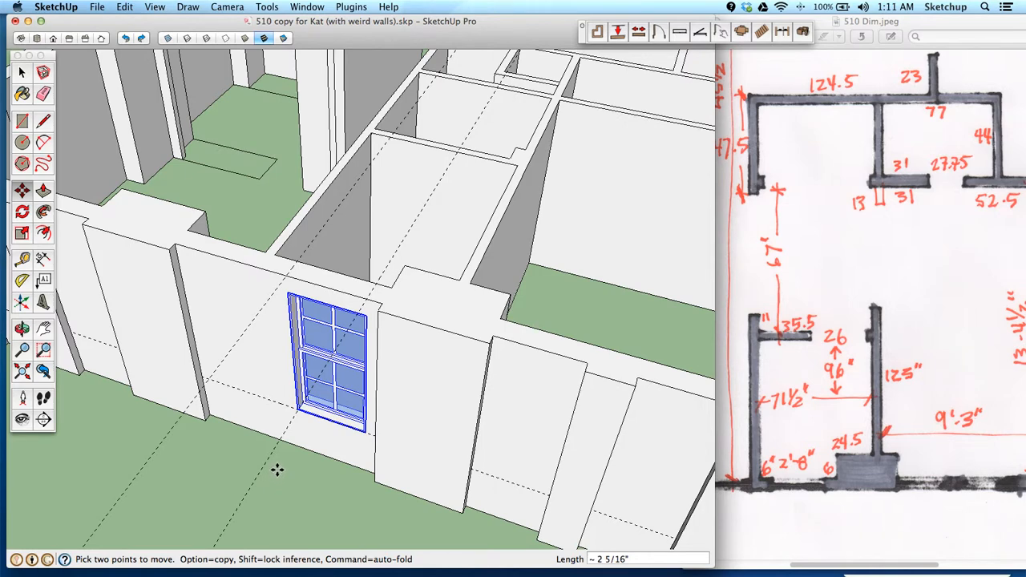
{"action": "key", "text": "e"}
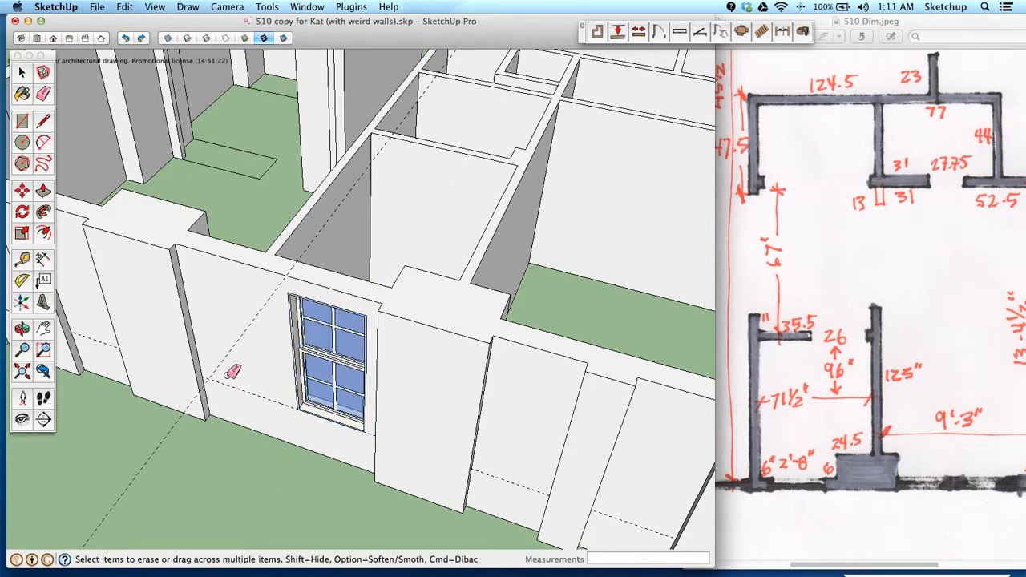
{"action": "scroll", "coordinate": [270, 434], "scroll_direction": "down", "scroll_amount": 3}
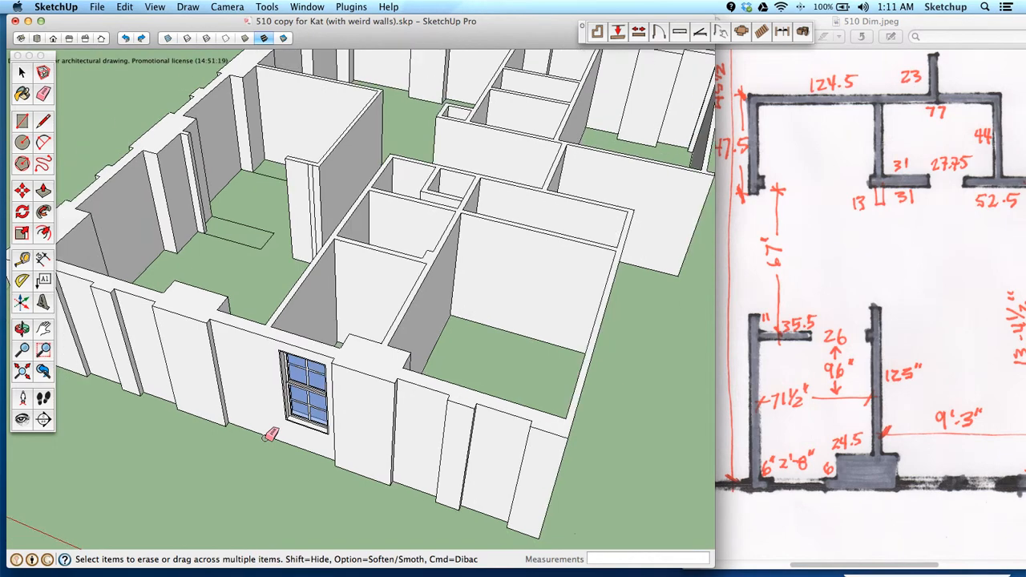
Step: Select the interior wall face and the window behind it, and intersect their faces with the selection
{"action": "key", "text": "o"}
{"action": "mouse_move", "coordinate": [483, 412]}
{"action": "left_mouse_down"}
{"action": "mouse_move", "coordinate": [337, 326]}
{"action": "mouse_move", "coordinate": [510, 365]}
{"action": "mouse_move", "coordinate": [197, 382]}
{"action": "left_mouse_up"}
{"action": "left_click_drag", "start_coordinate": [270, 274], "coordinate": [291, 337], "text": "shift"}
{"action": "scroll", "coordinate": [296, 283], "scroll_direction": "up", "scroll_amount": 5}
{"action": "scroll", "coordinate": [296, 283], "scroll_direction": "up", "scroll_amount": 1}
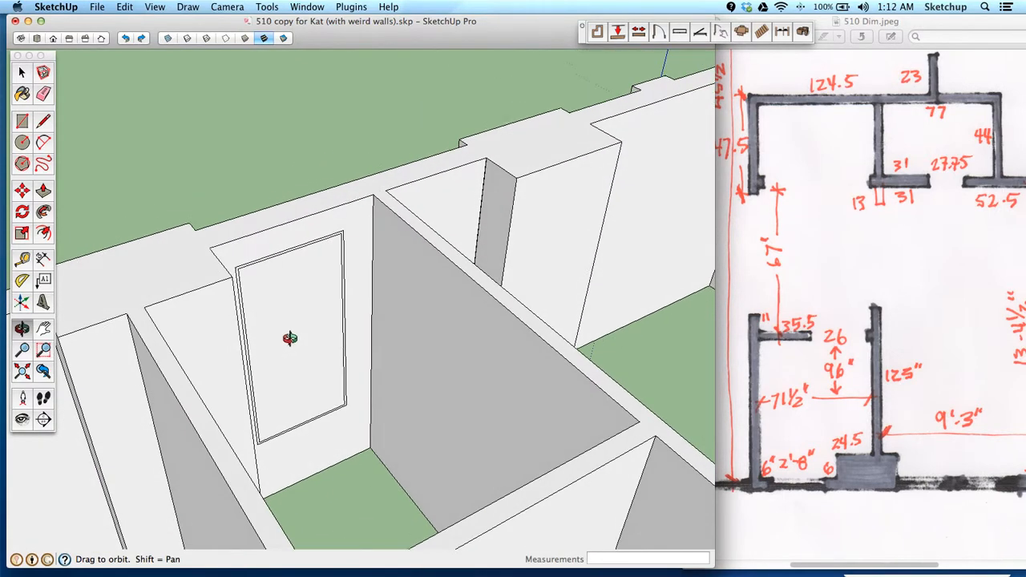
{"action": "key", "text": "space"}
{"action": "scroll", "coordinate": [320, 295], "scroll_direction": "up", "scroll_amount": 2}
{"action": "left_click", "coordinate": [283, 225]}
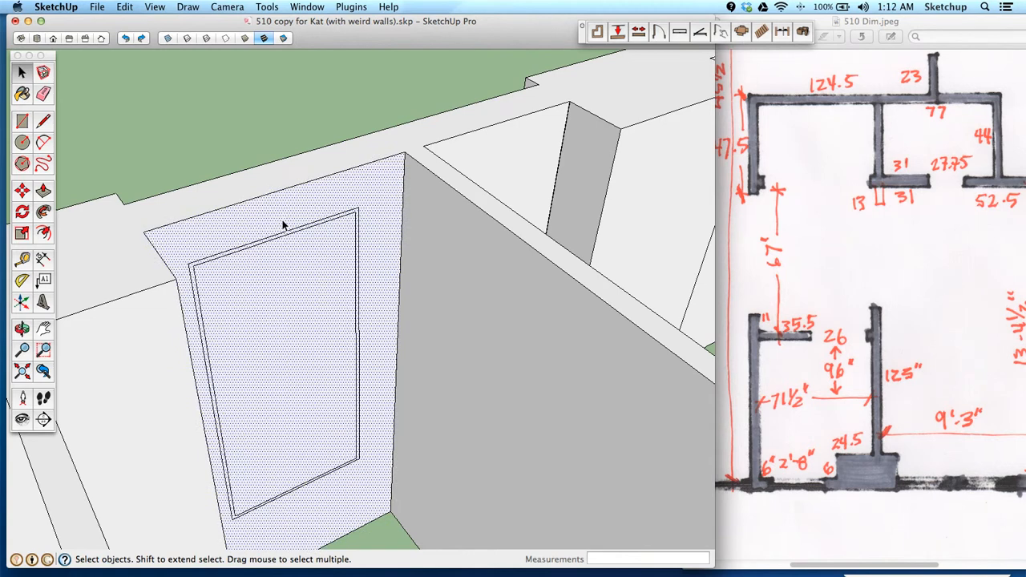
{"action": "left_click", "coordinate": [287, 230], "text": "shift"}
{"action": "right_click", "coordinate": [289, 234]}
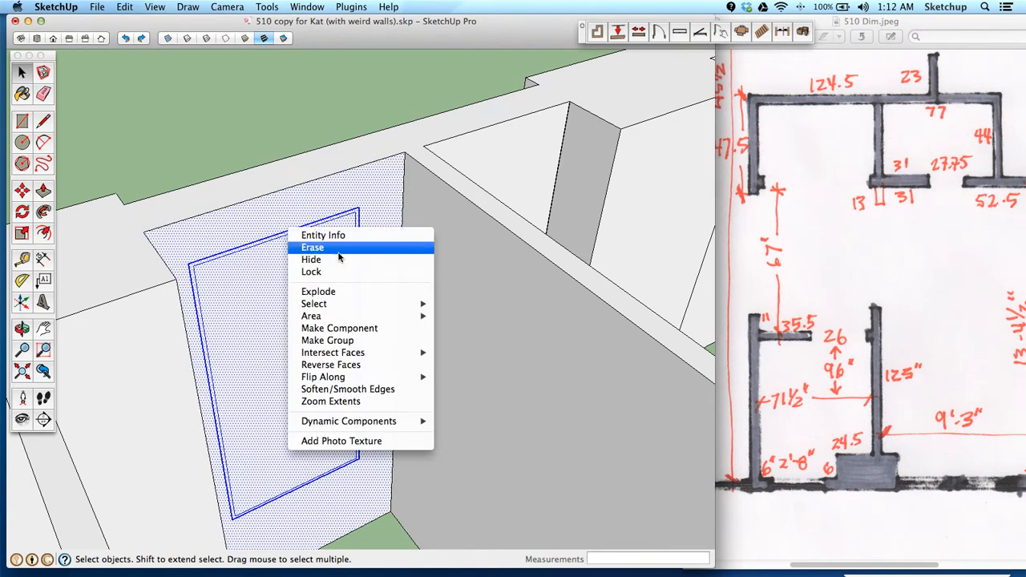
{"action": "mouse_move", "coordinate": [358, 359]}
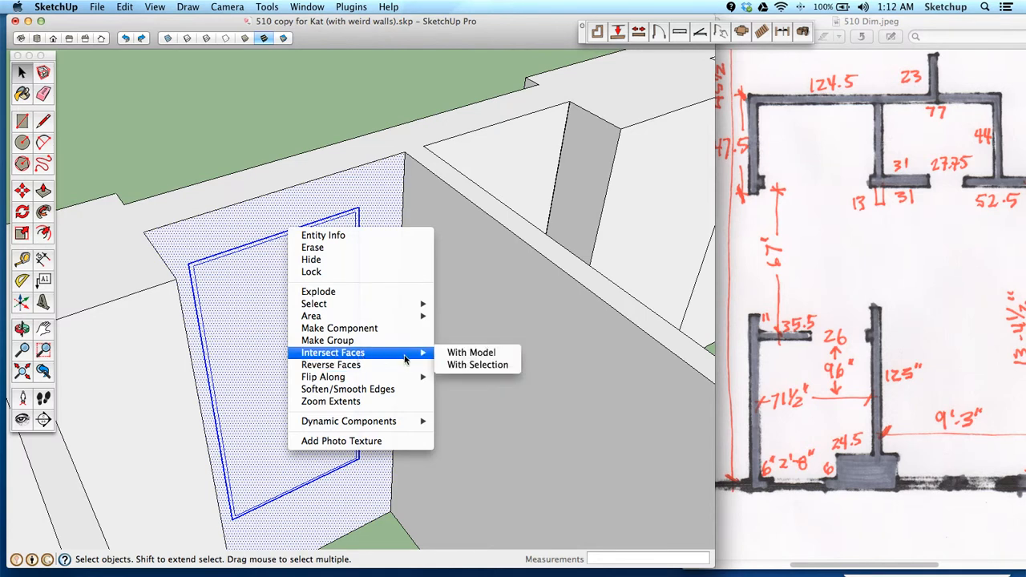
{"action": "left_click", "coordinate": [465, 366]}
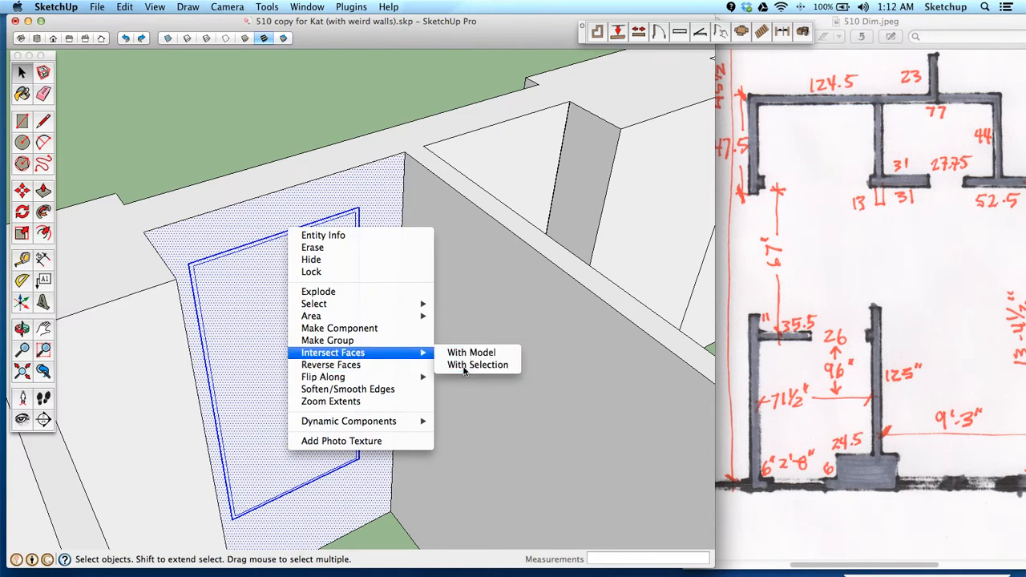
Step: Delete the interior wall face inside the window outline to open the wall
{"action": "left_click", "coordinate": [271, 325]}
{"action": "key", "text": "Delete"}
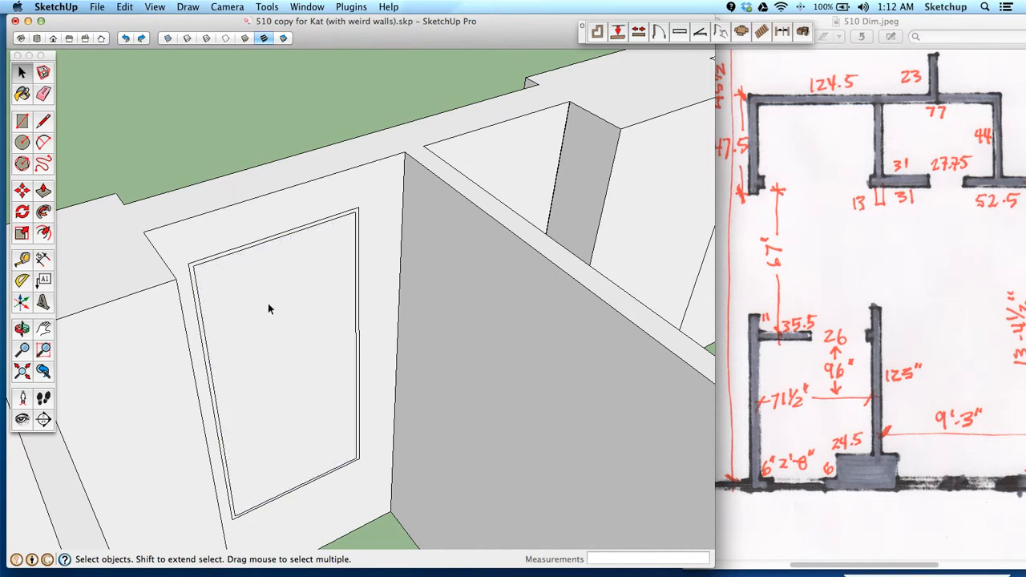
{"action": "left_click", "coordinate": [273, 320]}
{"action": "key", "text": "Delete"}
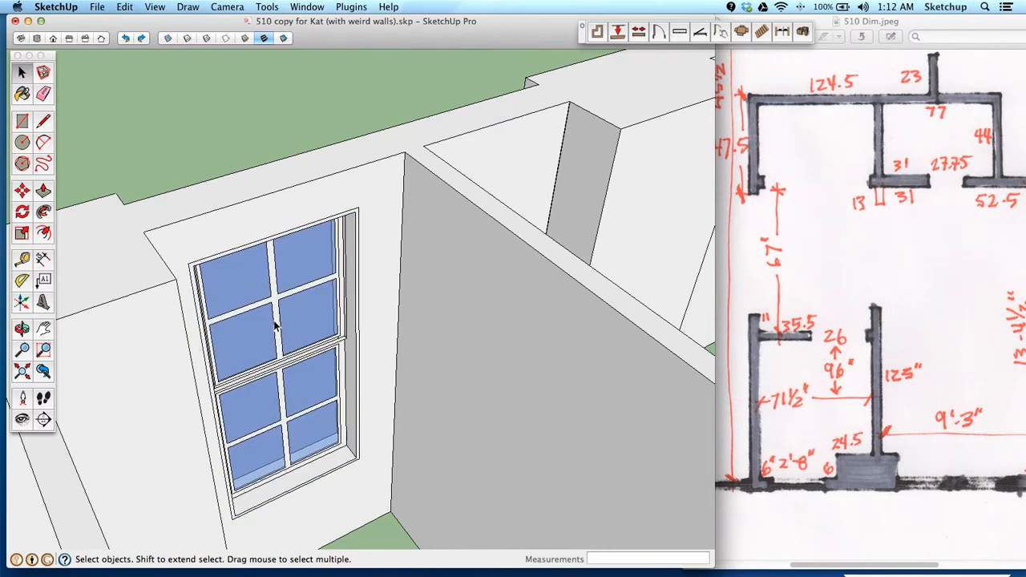
Step: Delete the exterior wall face covering the window glass
{"action": "key", "text": "o"}
{"action": "left_click_drag", "start_coordinate": [251, 374], "coordinate": [513, 307]}
{"action": "left_click_drag", "start_coordinate": [468, 271], "coordinate": [417, 305], "text": "shift"}
{"action": "key", "text": "space"}
{"action": "left_click", "coordinate": [412, 250]}
{"action": "key", "text": "Delete"}
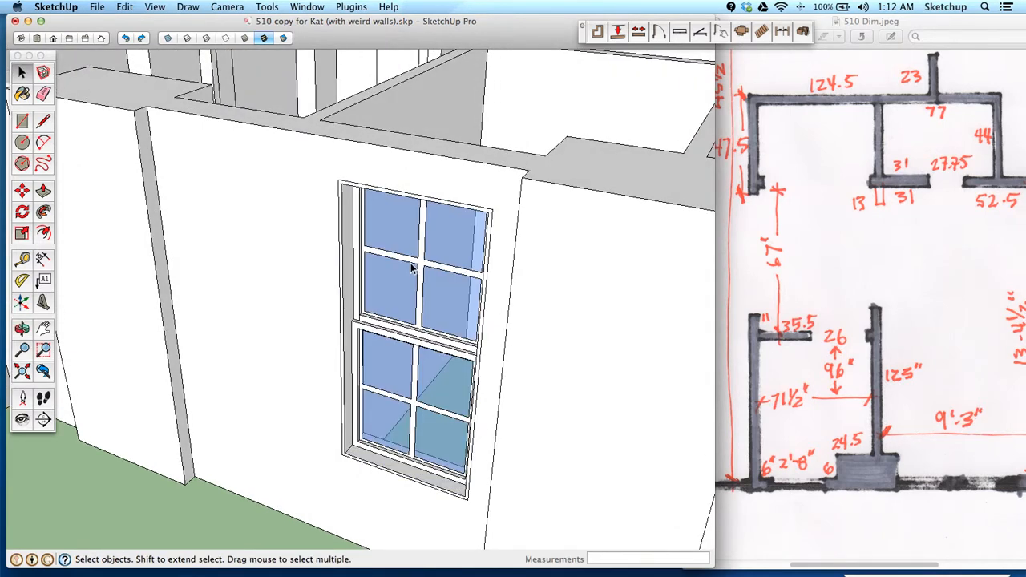
Step: Try vertical guides at successive 32, 16 and 32 inch spacings from one edge of the corner room's recessed wall, and undo them
{"action": "key", "text": "o"}
{"action": "scroll", "coordinate": [411, 269], "scroll_direction": "down", "scroll_amount": 5}
{"action": "left_click_drag", "start_coordinate": [457, 301], "coordinate": [324, 228]}
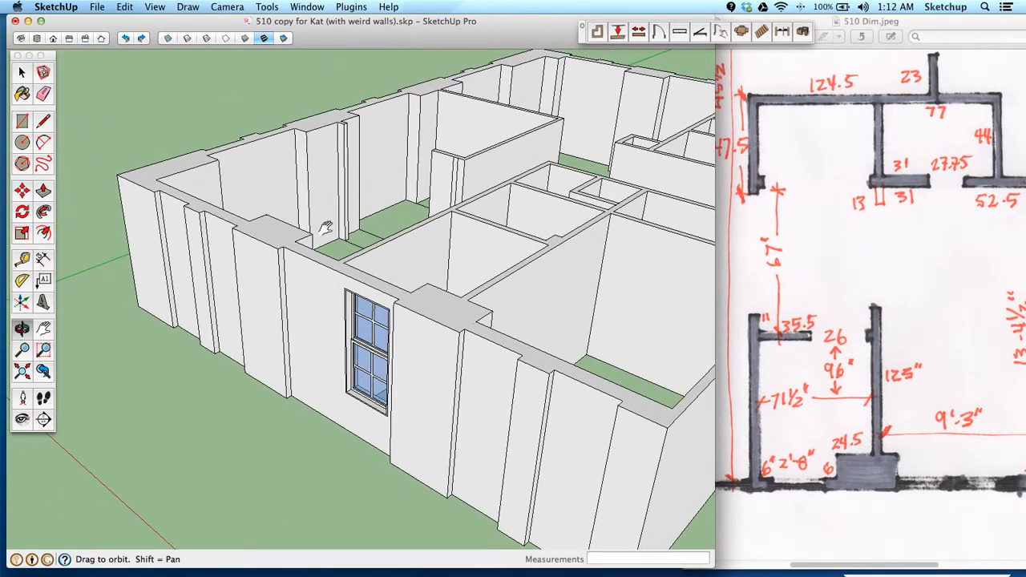
{"action": "scroll", "coordinate": [325, 229], "scroll_direction": "up", "scroll_amount": 10}
{"action": "left_click_drag", "start_coordinate": [331, 303], "coordinate": [267, 281]}
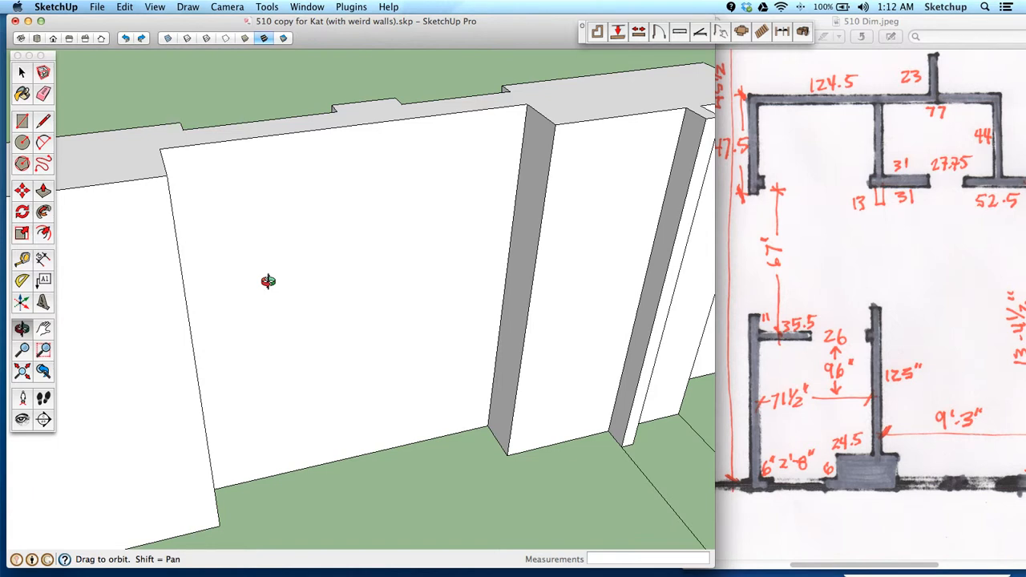
{"action": "left_click_drag", "start_coordinate": [268, 281], "coordinate": [213, 277]}
{"action": "key", "text": "t"}
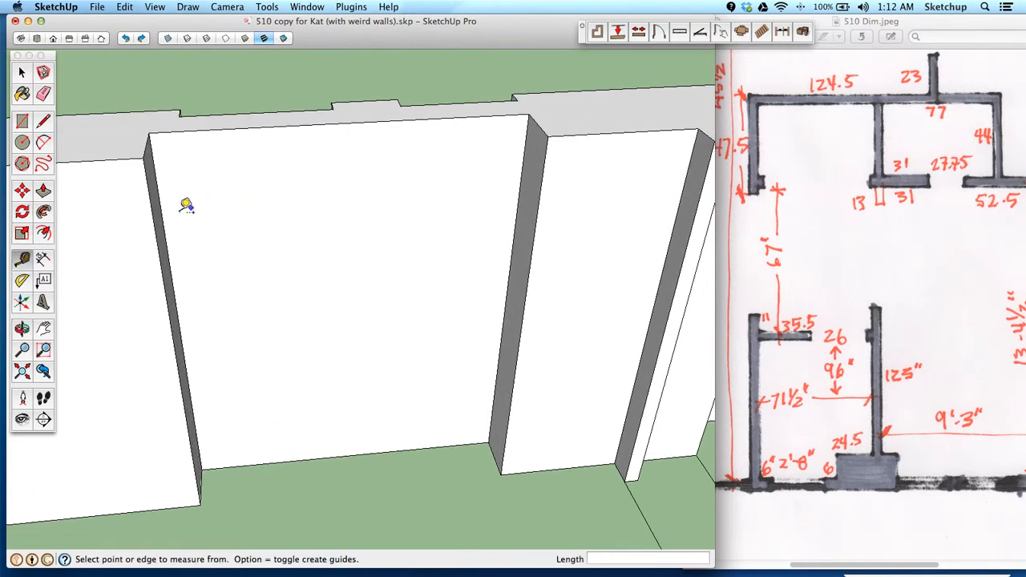
{"action": "left_click", "coordinate": [159, 197]}
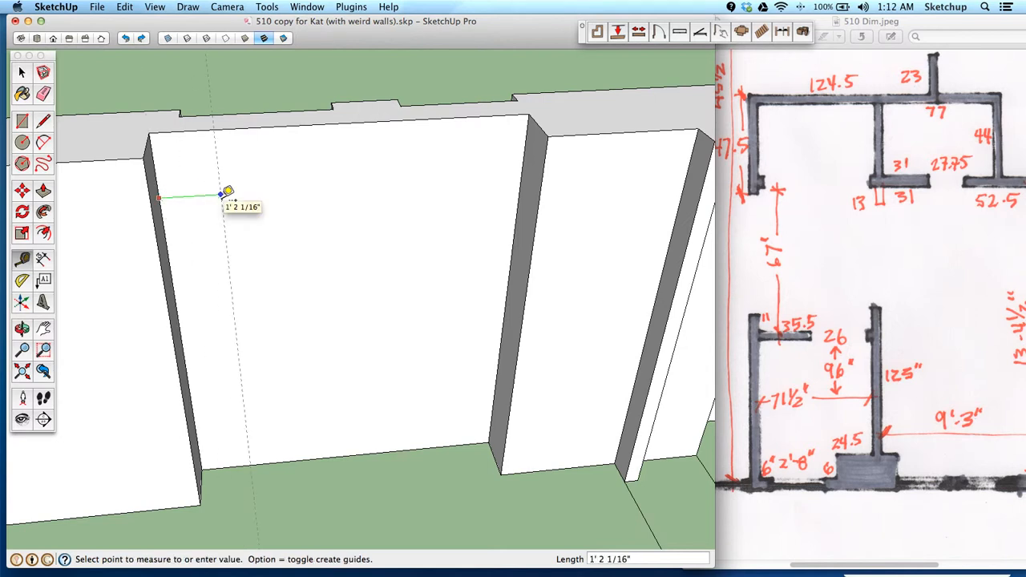
{"action": "key", "text": "Return"}
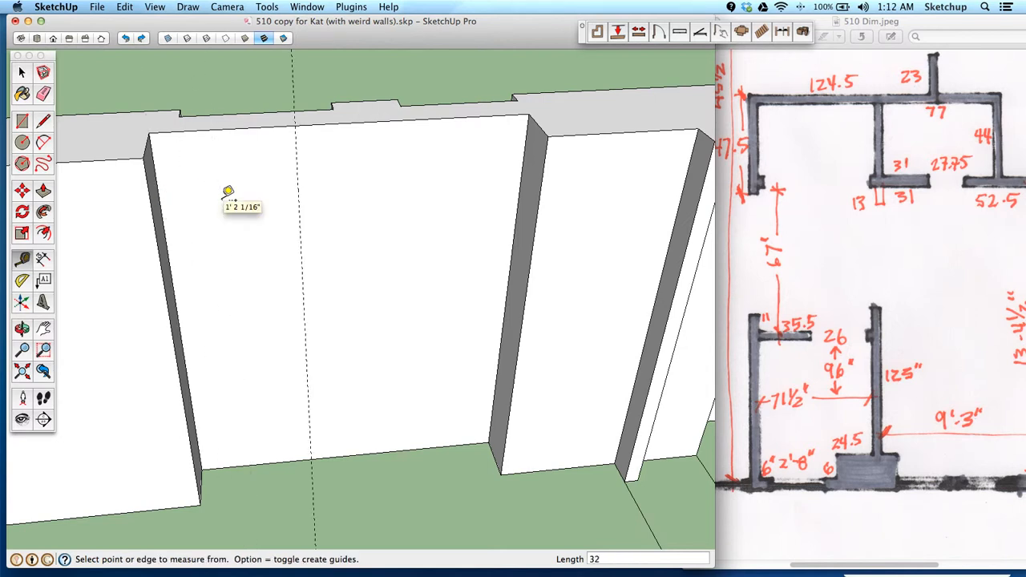
{"action": "left_click", "coordinate": [299, 190]}
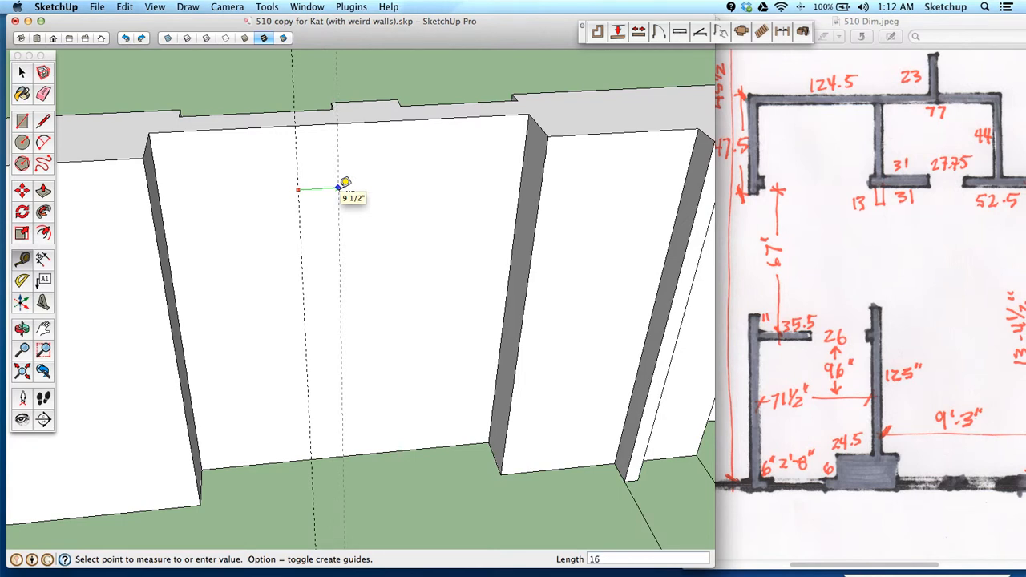
{"action": "key", "text": "Return"}
{"action": "left_click", "coordinate": [365, 174]}
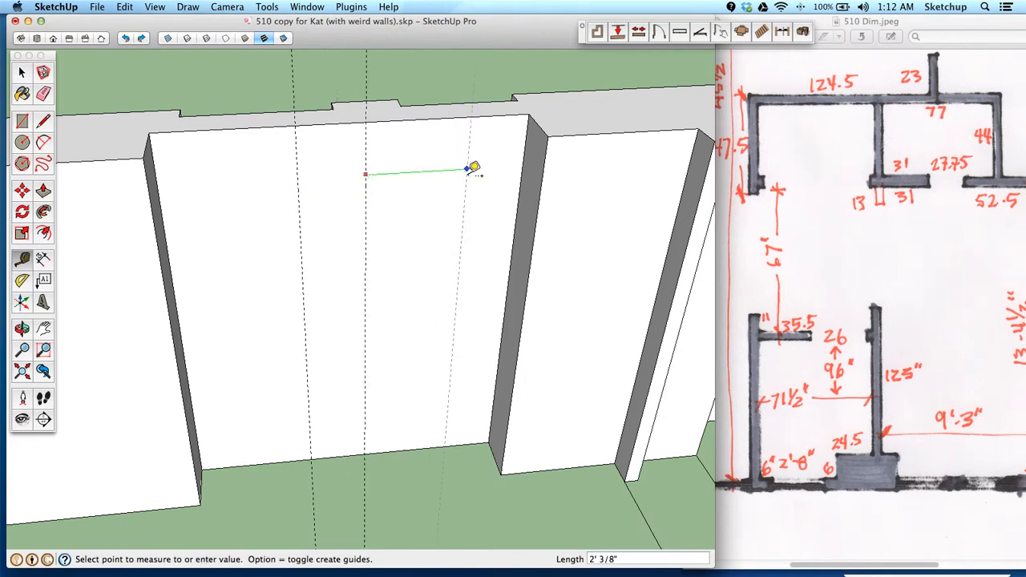
{"action": "type", "text": "32"}
{"action": "key", "text": "Return"}
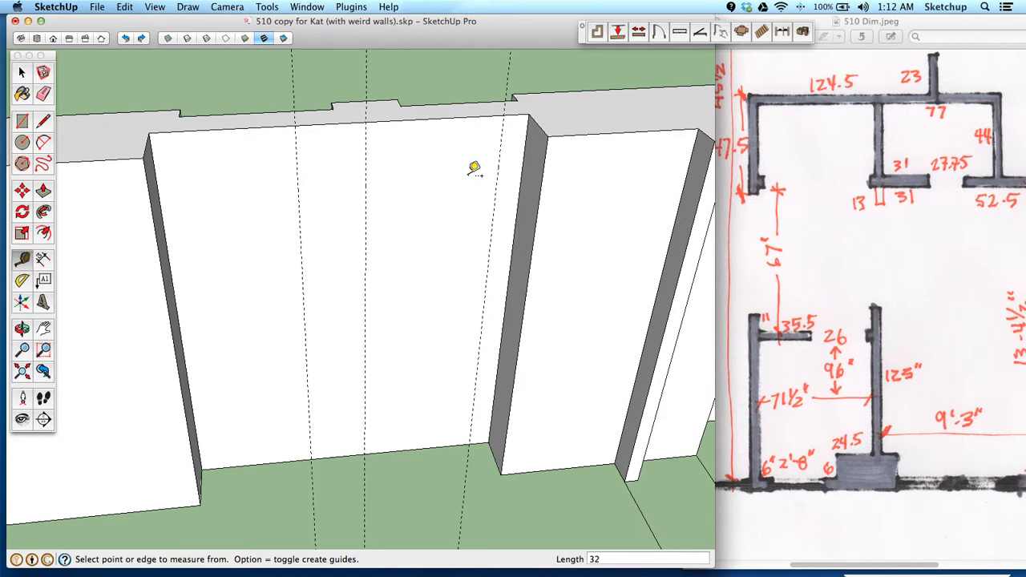
{"action": "key", "text": "super+z"}
{"action": "key", "text": "super+z"}
Step: Add vertical guides at successive 32, 16 and 32 inch spacings, starting from the opposite edge of the recessed wall
{"action": "left_click", "coordinate": [523, 158]}
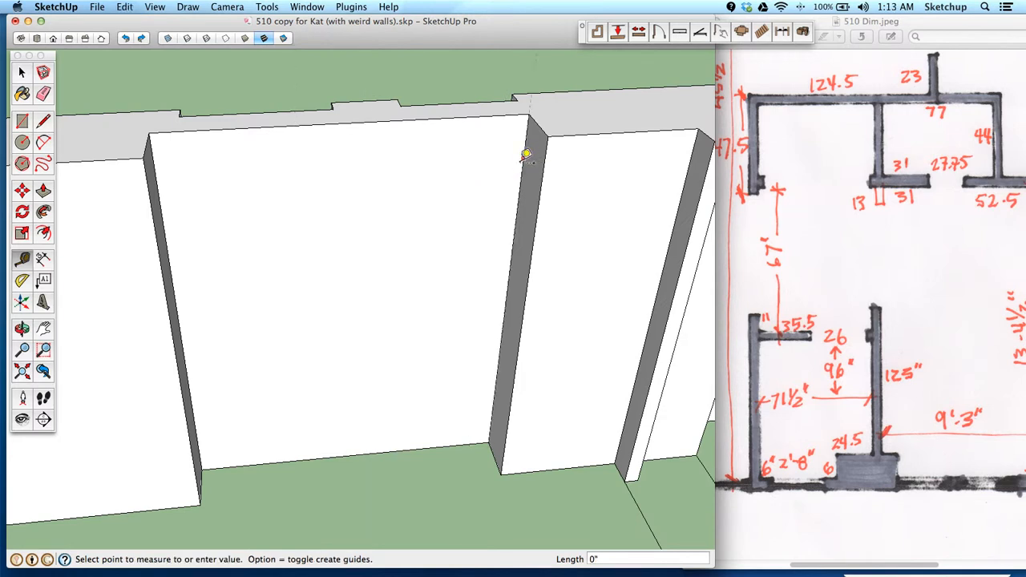
{"action": "key", "text": "Return"}
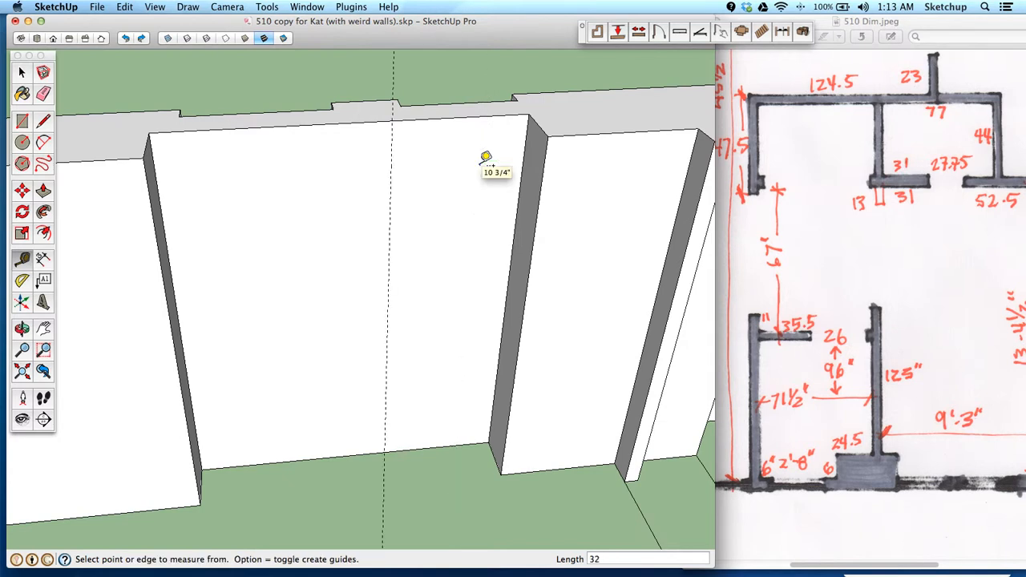
{"action": "left_click", "coordinate": [392, 158]}
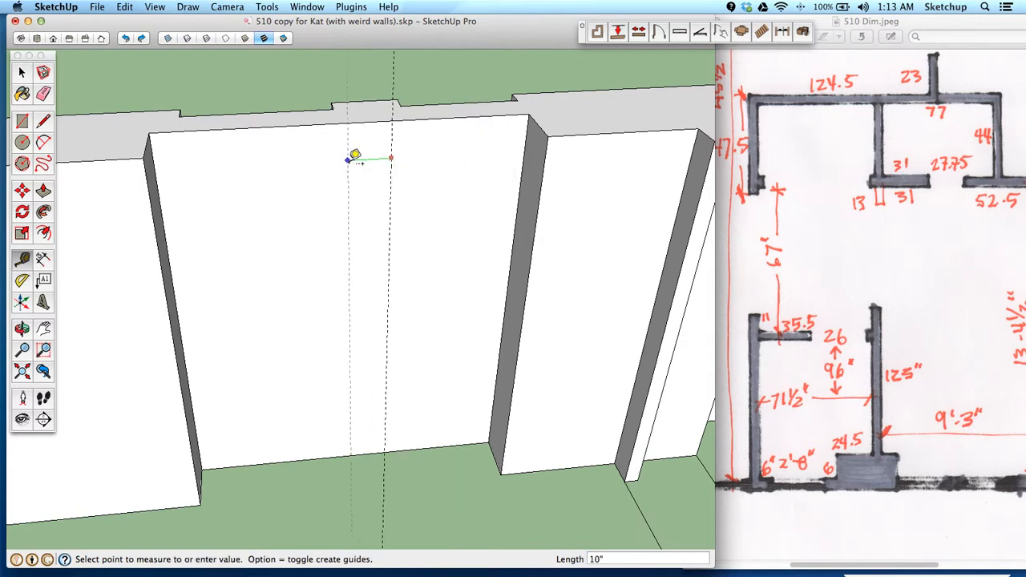
{"action": "key", "text": "Return"}
{"action": "left_click", "coordinate": [323, 184]}
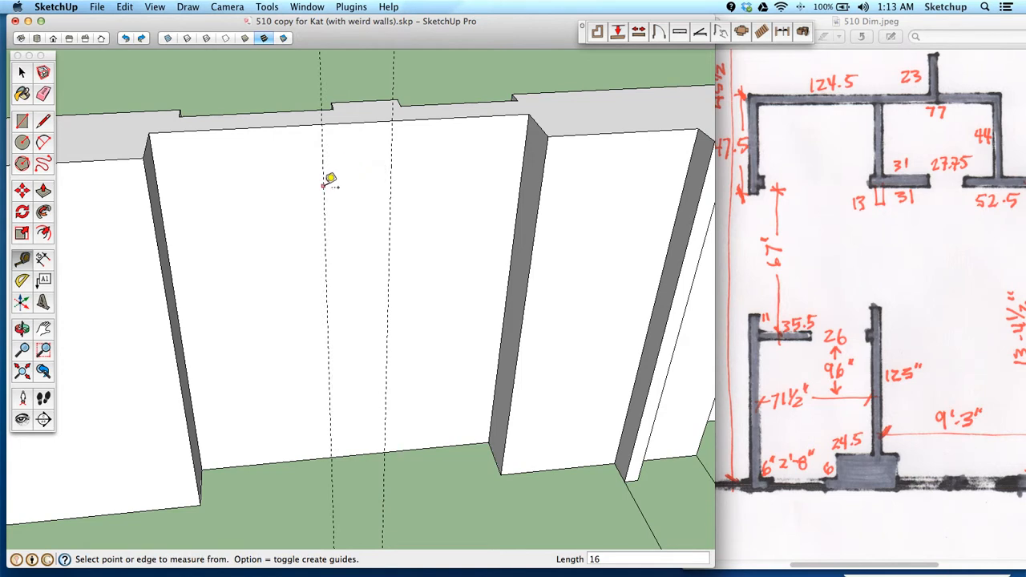
{"action": "type", "text": "32"}
{"action": "key", "text": "Return"}
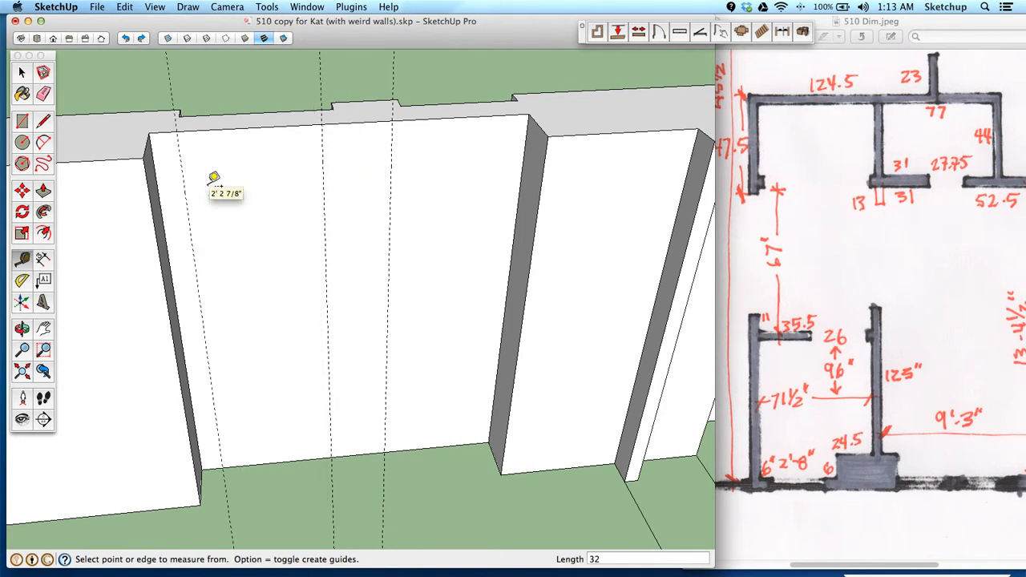
Step: Push/Pull one side face of the narrow exterior pier between the windows to line up with its guide
{"action": "key", "text": "o"}
{"action": "left_click_drag", "start_coordinate": [282, 233], "coordinate": [213, 125]}
{"action": "key", "text": "p"}
{"action": "key", "text": "space"}
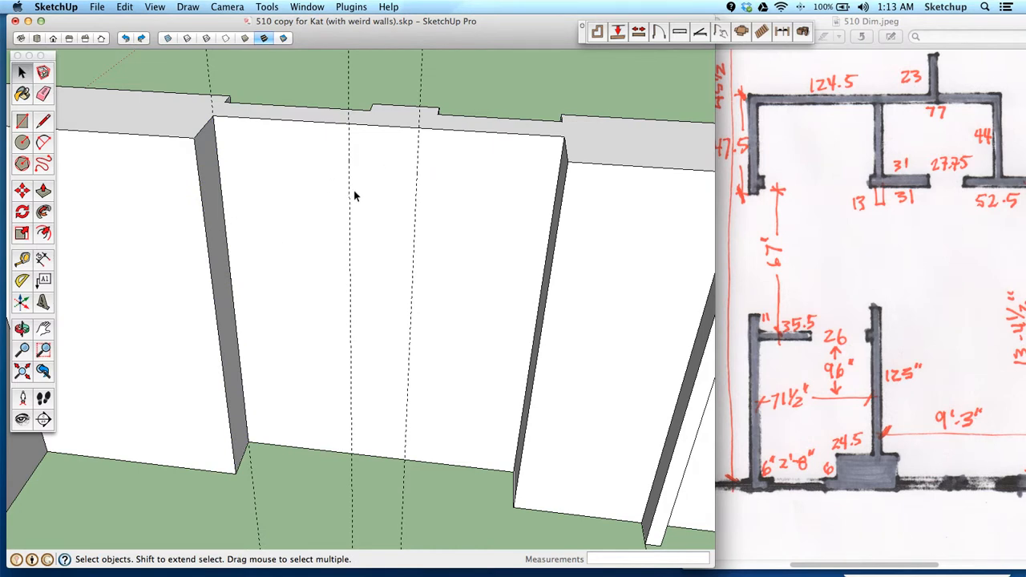
{"action": "key", "text": "o"}
{"action": "left_click_drag", "start_coordinate": [252, 174], "coordinate": [360, 225]}
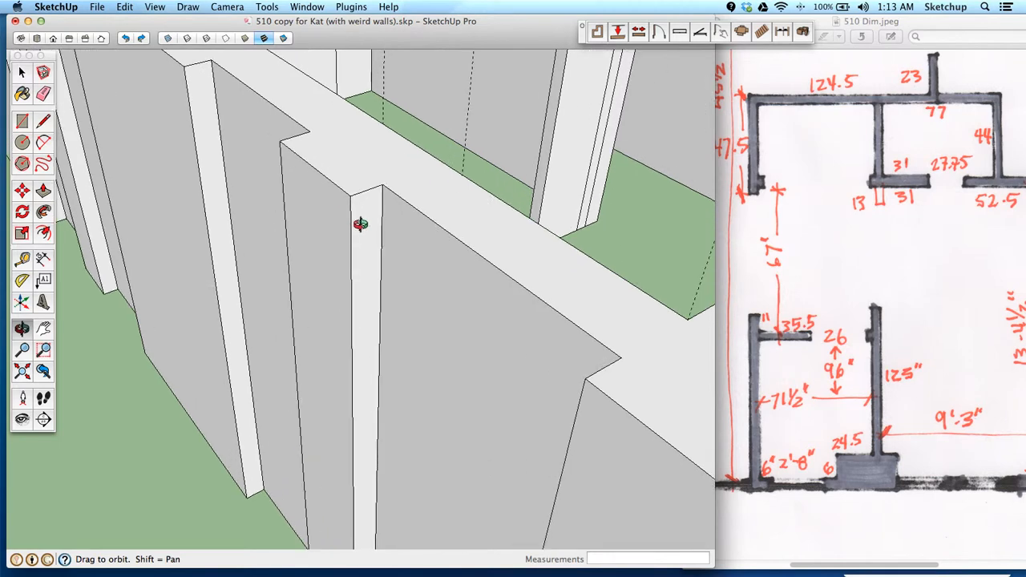
{"action": "left_click", "coordinate": [44, 190]}
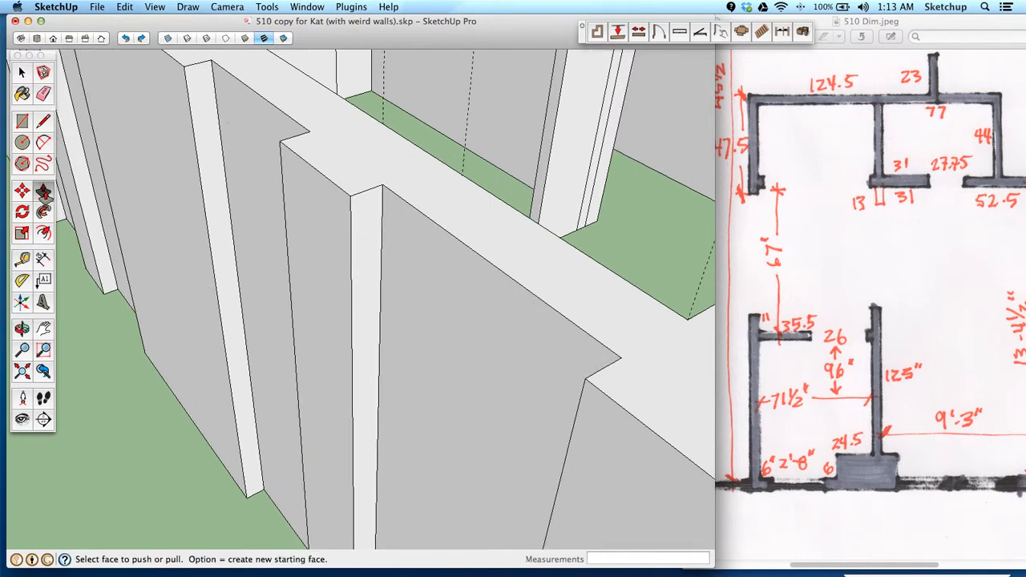
{"action": "left_click_drag", "start_coordinate": [366, 210], "coordinate": [457, 177]}
Step: Push/Pull the opposite side face of the narrow exterior pier to the intersection of the other guide with the wall's inner edge
{"action": "mouse_move", "coordinate": [267, 203]}
{"action": "middle_mouse_down"}
{"action": "mouse_move", "coordinate": [199, 243]}
{"action": "mouse_move", "coordinate": [360, 248]}
{"action": "mouse_move", "coordinate": [419, 192]}
{"action": "mouse_move", "coordinate": [183, 258]}
{"action": "mouse_move", "coordinate": [318, 296]}
{"action": "mouse_move", "coordinate": [451, 277]}
{"action": "mouse_move", "coordinate": [299, 259]}
{"action": "mouse_move", "coordinate": [388, 285]}
{"action": "mouse_move", "coordinate": [469, 275]}
{"action": "middle_mouse_up"}
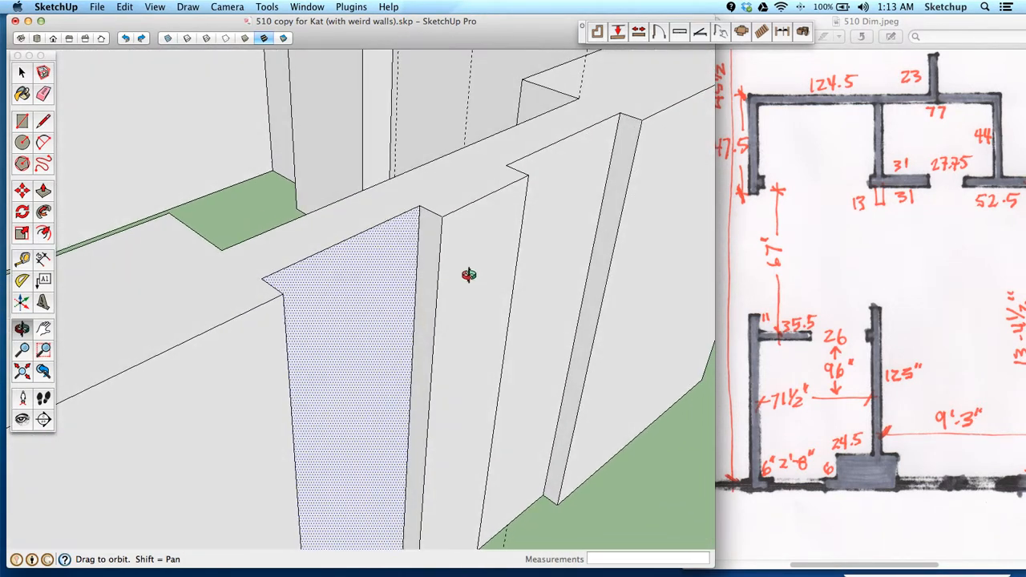
{"action": "left_click", "coordinate": [44, 190]}
{"action": "mouse_move", "coordinate": [424, 234]}
{"action": "left_mouse_down"}
{"action": "mouse_move", "coordinate": [424, 206]}
{"action": "mouse_move", "coordinate": [391, 181]}
{"action": "left_mouse_up"}
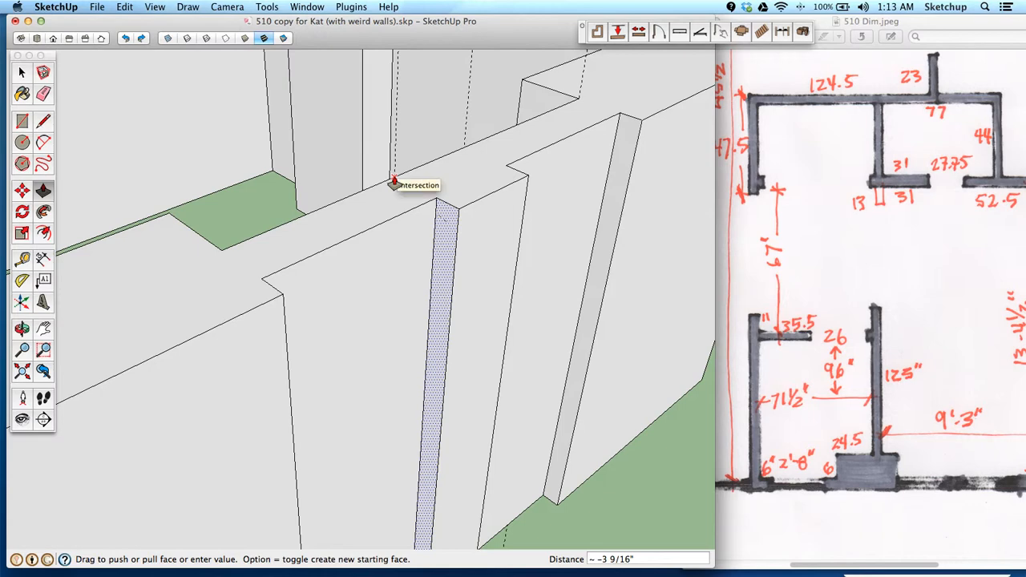
{"action": "left_click", "coordinate": [394, 183]}
Step: Remove the vertical guides used to align the exterior pier
{"action": "scroll", "coordinate": [393, 183], "scroll_direction": "down", "scroll_amount": 3}
{"action": "scroll", "coordinate": [396, 183], "scroll_direction": "down", "scroll_amount": 3}
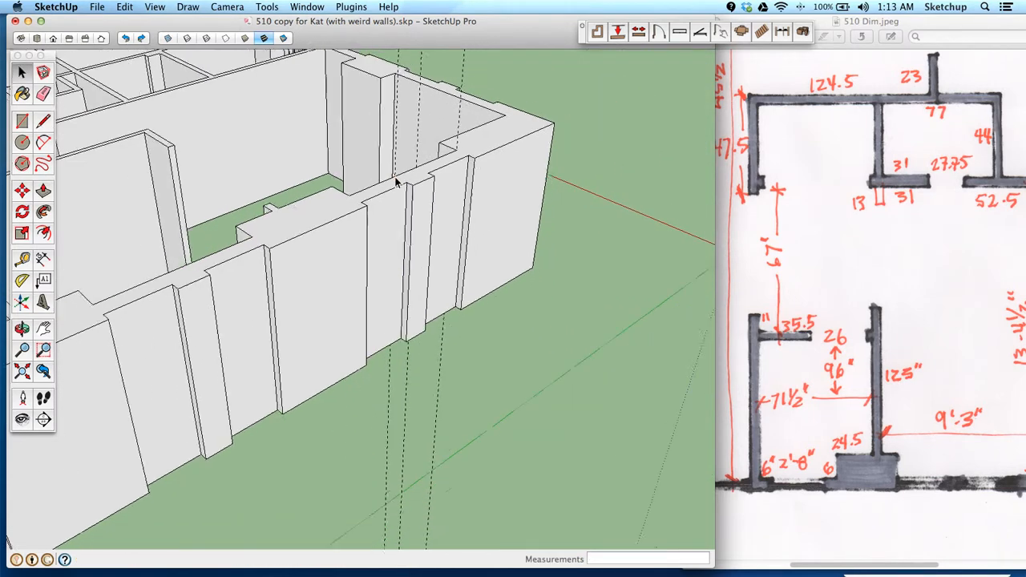
{"action": "mouse_move", "coordinate": [395, 373]}
{"action": "left_mouse_down"}
{"action": "mouse_move", "coordinate": [381, 369]}
{"action": "mouse_move", "coordinate": [389, 374]}
{"action": "left_mouse_up"}
{"action": "left_click_drag", "start_coordinate": [459, 425], "coordinate": [371, 392]}
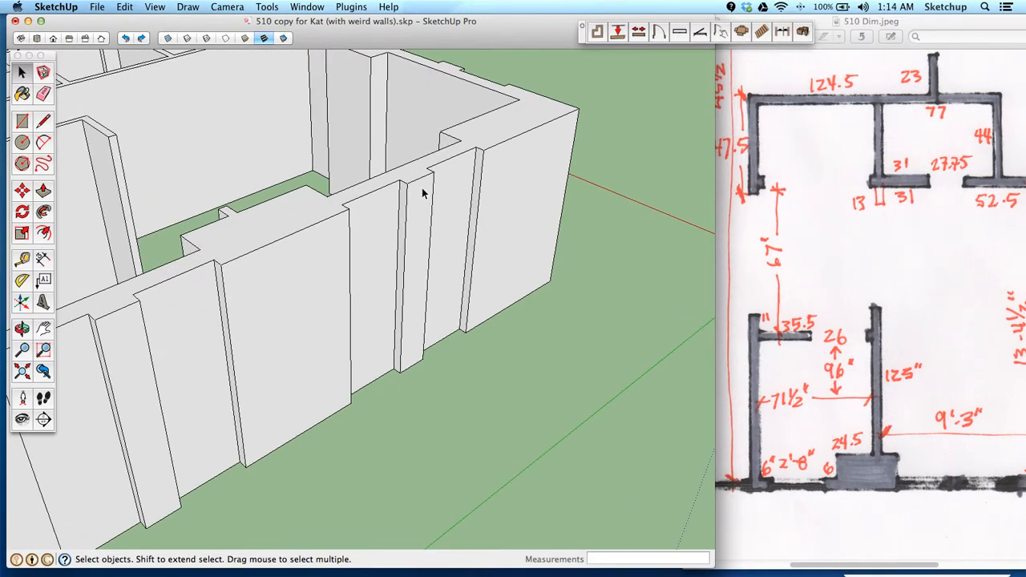
Step: Add a horizontal guide 27 inches above the floor edge along the inner face of the exterior wall
{"action": "key", "text": "o"}
{"action": "left_click_drag", "start_coordinate": [481, 198], "coordinate": [153, 276]}
{"action": "scroll", "coordinate": [182, 214], "scroll_direction": "up", "scroll_amount": 3}
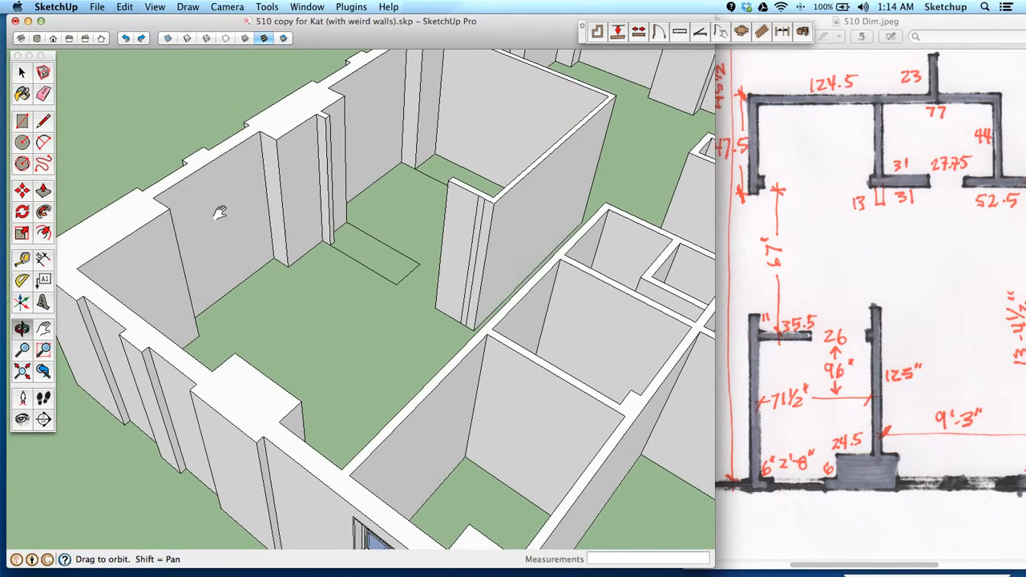
{"action": "scroll", "coordinate": [227, 236], "scroll_direction": "up", "scroll_amount": 5}
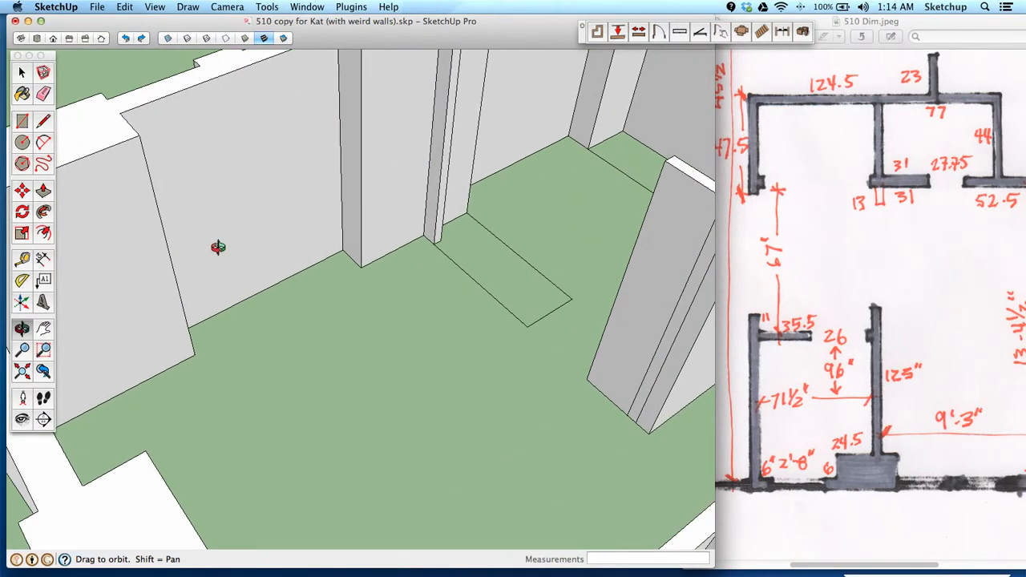
{"action": "key", "text": "t"}
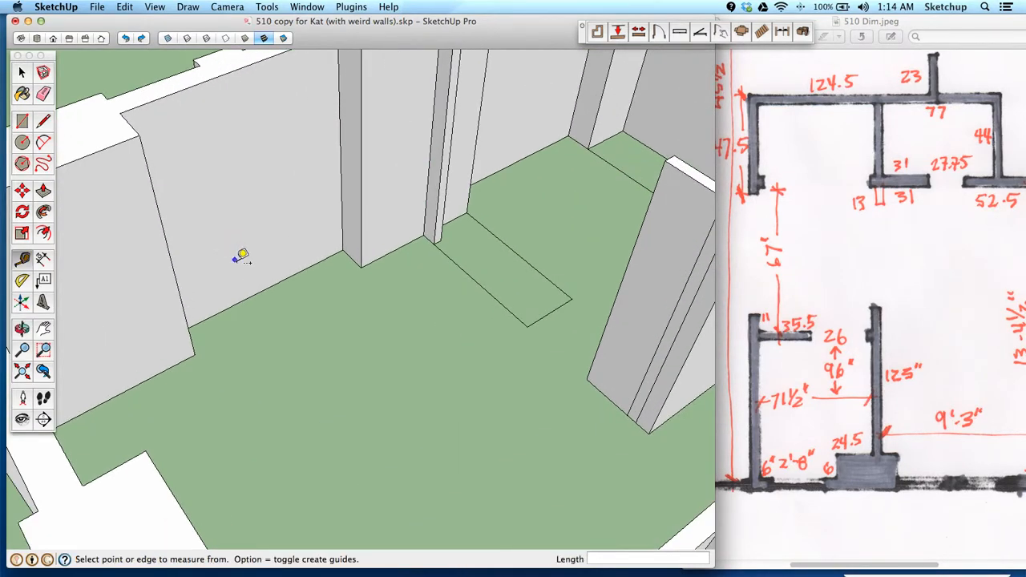
{"action": "left_click", "coordinate": [278, 275]}
{"action": "type", "text": "27"}
{"action": "key", "text": "Return"}
{"action": "key", "text": "space"}
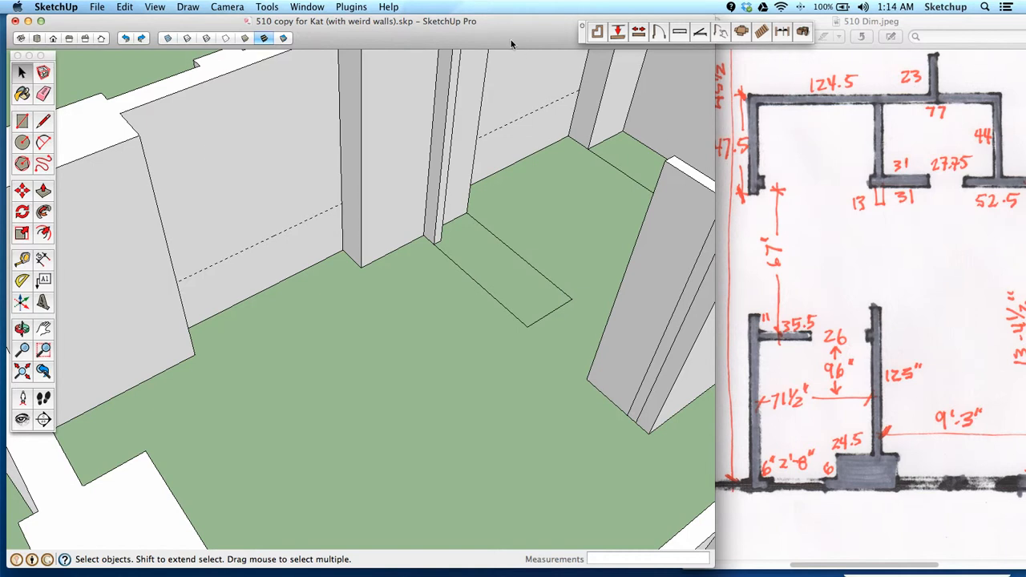
Step: Open the component browser and list the components used in the model
{"action": "left_click", "coordinate": [305, 6]}
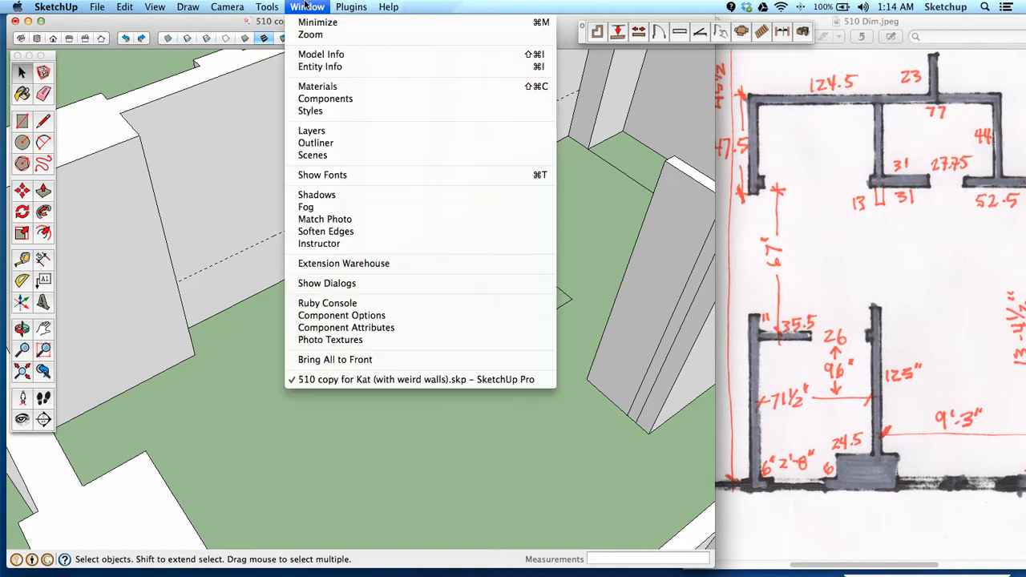
{"action": "left_click", "coordinate": [329, 102]}
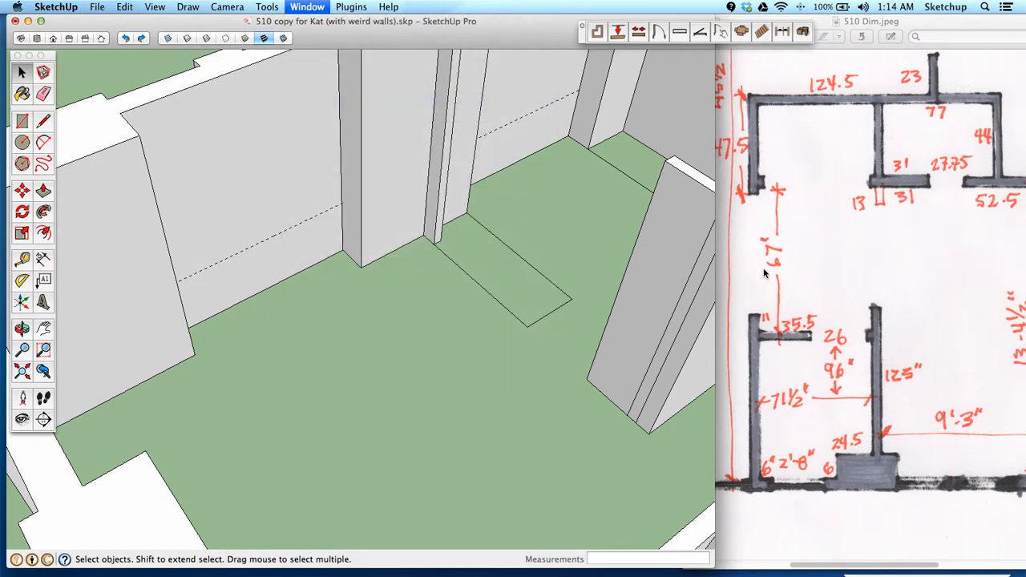
{"action": "left_click", "coordinate": [889, 326]}
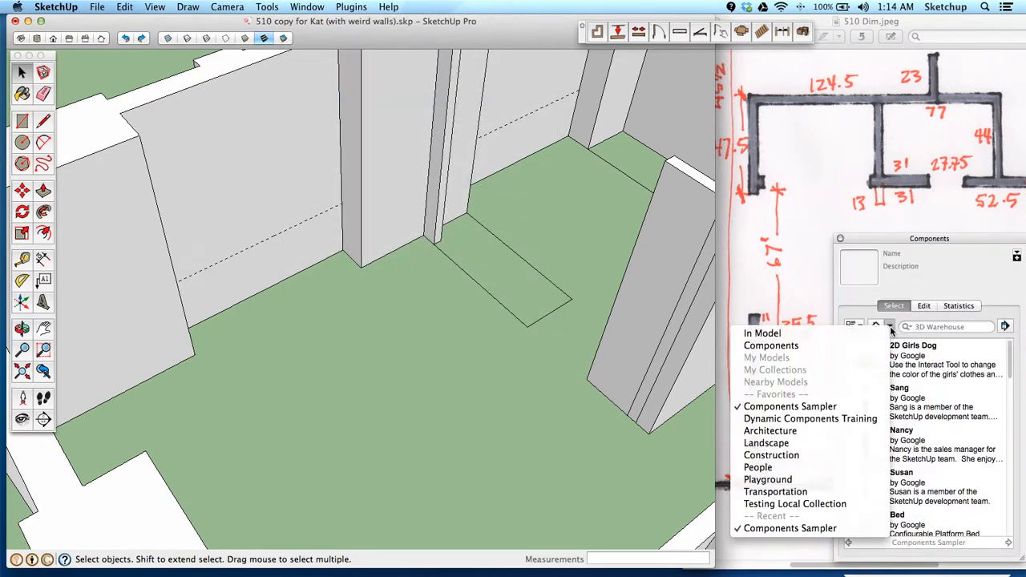
{"action": "left_click", "coordinate": [828, 335]}
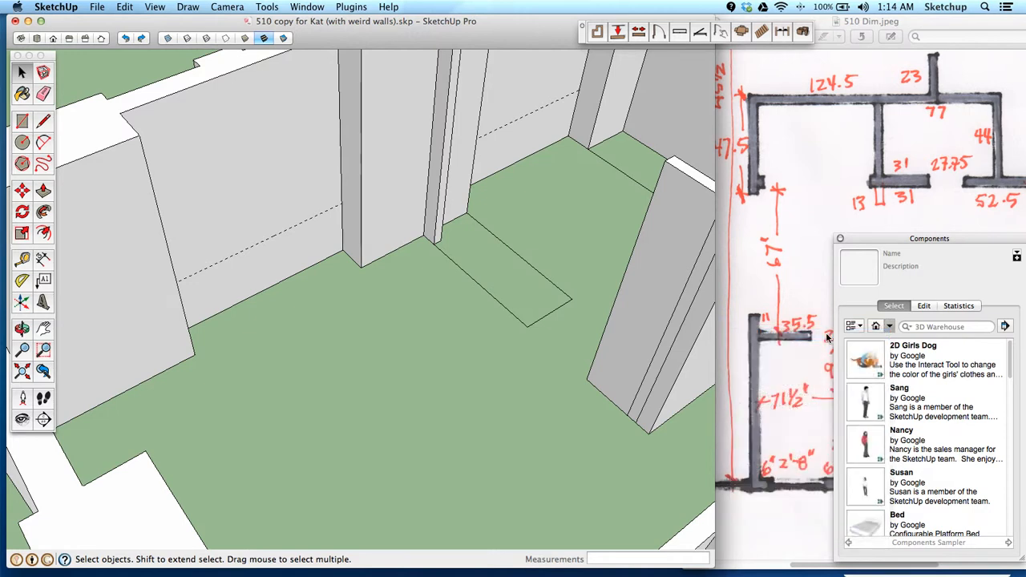
Step: Find the Maureen's Window 68.75x32 component in the model's component list and pick it for placement
{"action": "scroll", "coordinate": [906, 380], "scroll_direction": "down", "scroll_amount": 2}
{"action": "scroll", "coordinate": [906, 380], "scroll_direction": "down", "scroll_amount": 10}
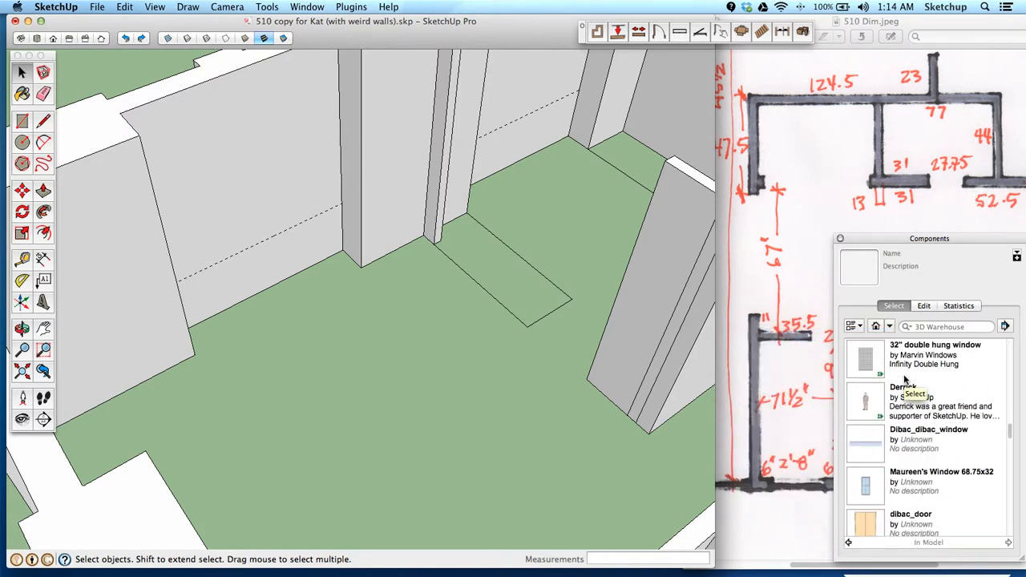
{"action": "scroll", "coordinate": [904, 380], "scroll_direction": "down", "scroll_amount": 10}
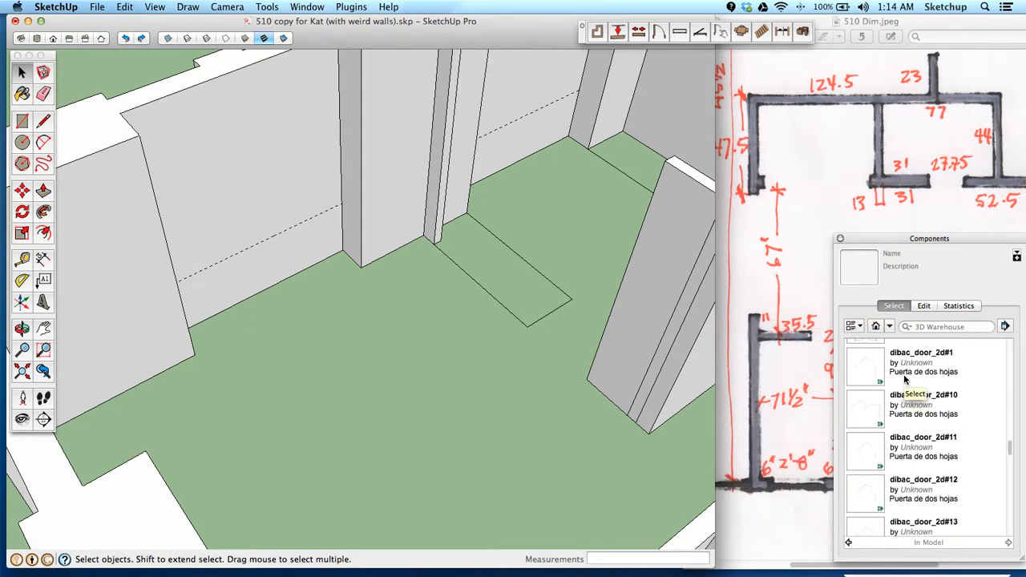
{"action": "scroll", "coordinate": [905, 380], "scroll_direction": "down", "scroll_amount": 10}
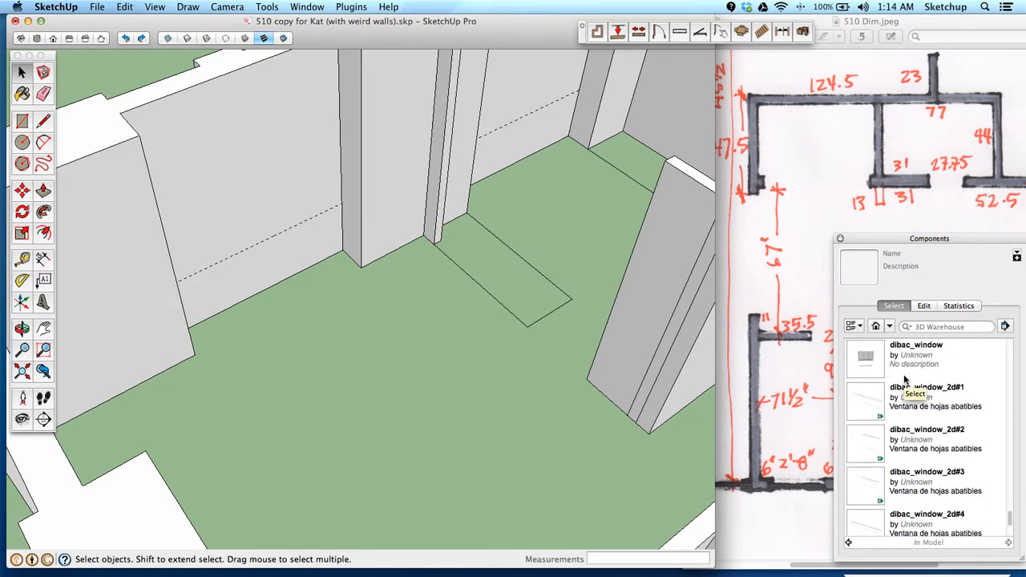
{"action": "scroll", "coordinate": [904, 380], "scroll_direction": "up", "scroll_amount": 10}
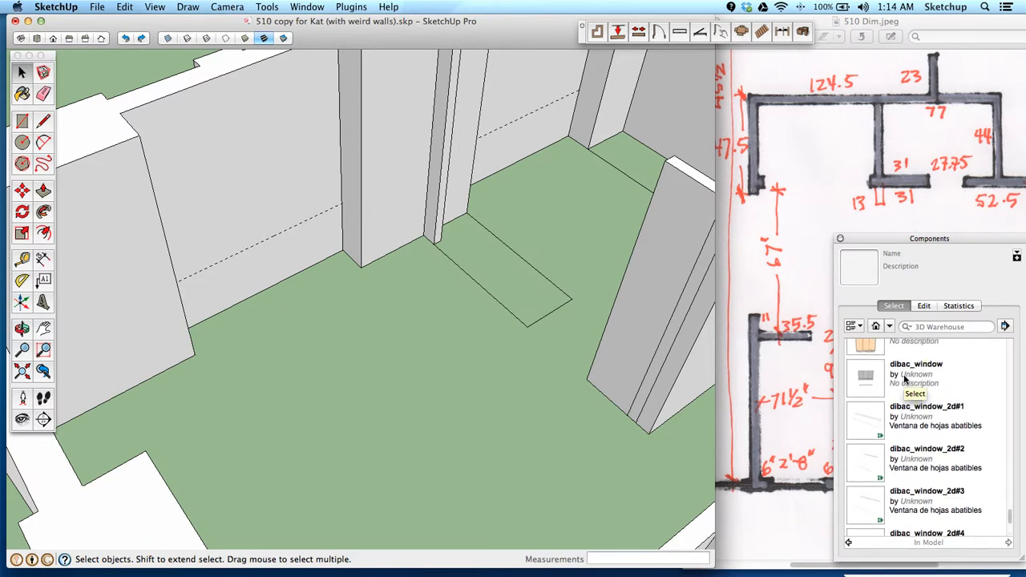
{"action": "scroll", "coordinate": [904, 380], "scroll_direction": "up", "scroll_amount": 2}
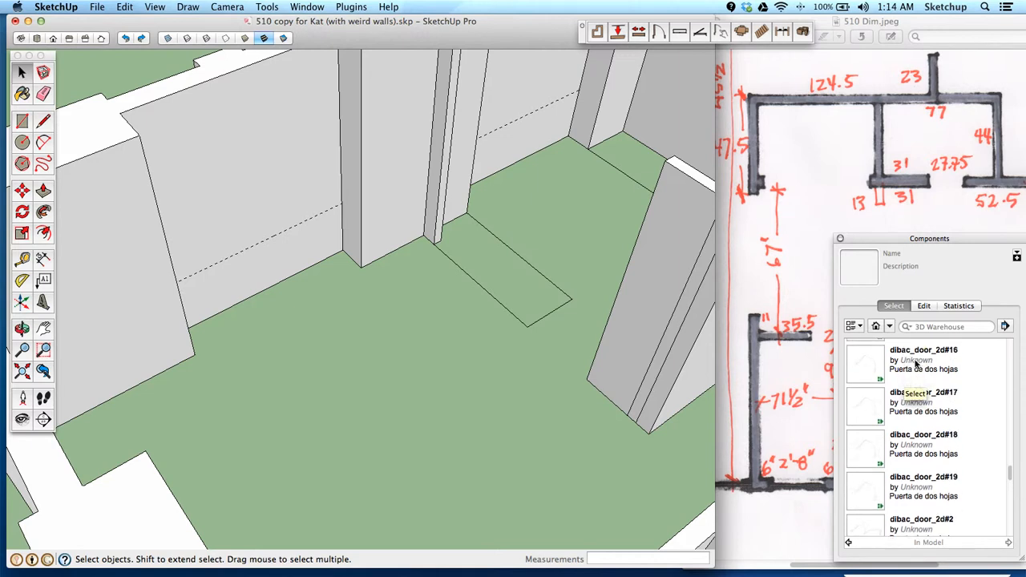
{"action": "left_click", "coordinate": [934, 326]}
{"action": "type", "text": "window"}
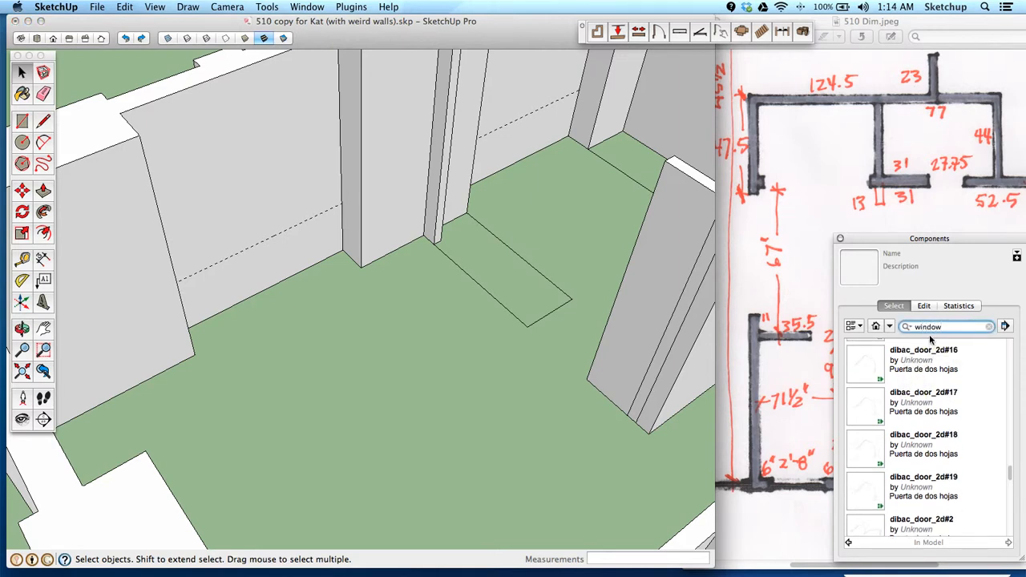
{"action": "scroll", "coordinate": [908, 376], "scroll_direction": "up", "scroll_amount": 5}
{"action": "scroll", "coordinate": [908, 376], "scroll_direction": "up", "scroll_amount": 2}
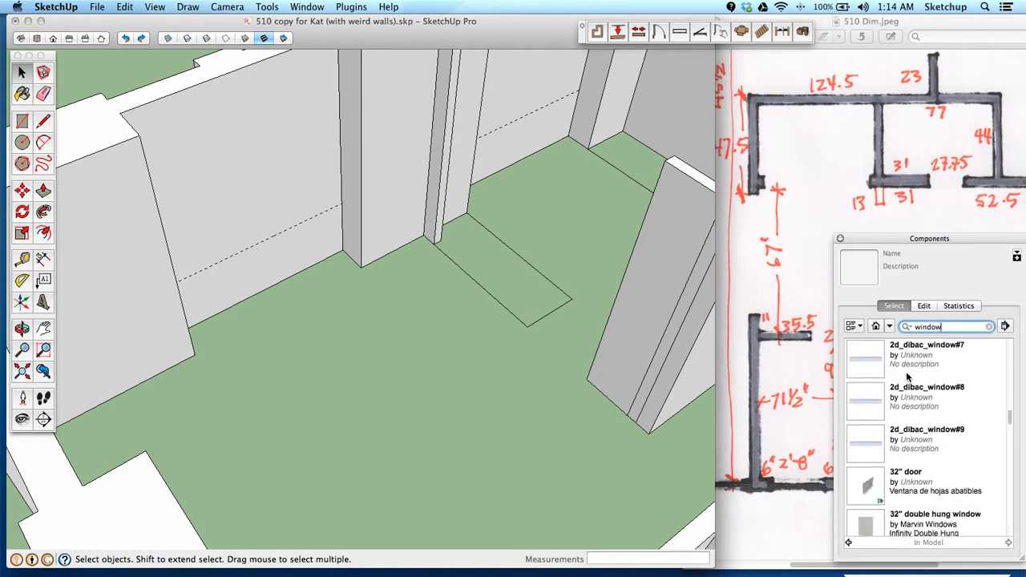
{"action": "scroll", "coordinate": [908, 377], "scroll_direction": "down", "scroll_amount": 3}
{"action": "scroll", "coordinate": [908, 377], "scroll_direction": "down", "scroll_amount": 1}
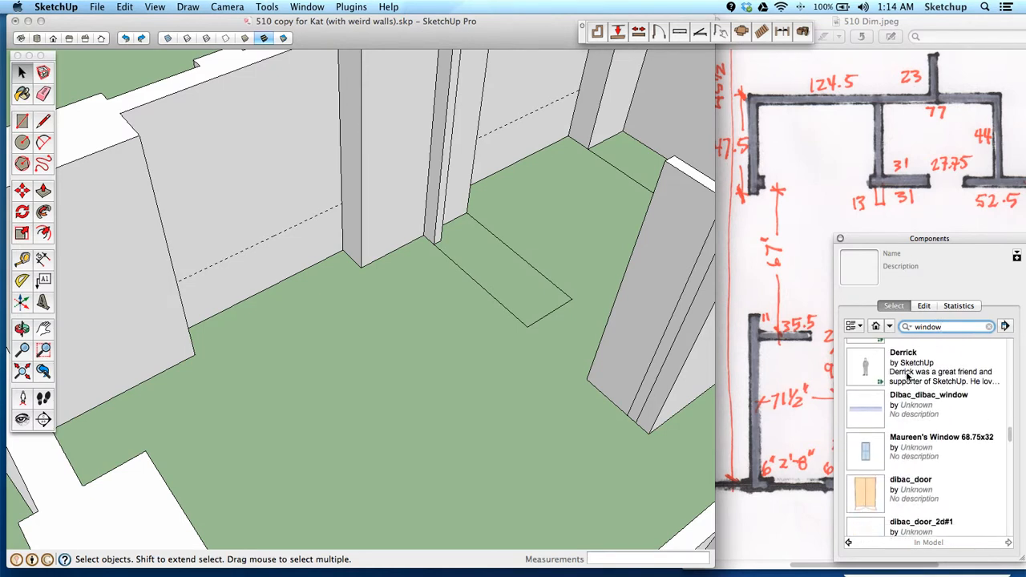
{"action": "left_click", "coordinate": [920, 446]}
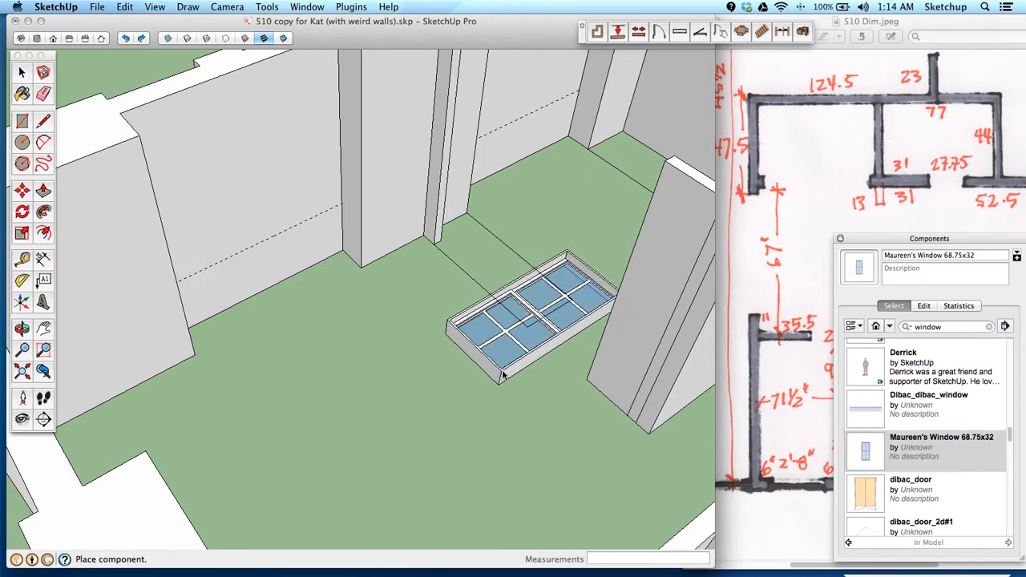
Step: Place the window on the wall's inner face, sitting on the 27-inch sill guide against the projecting pier
{"action": "left_click", "coordinate": [336, 207]}
{"action": "scroll", "coordinate": [263, 195], "scroll_direction": "down", "scroll_amount": 3}
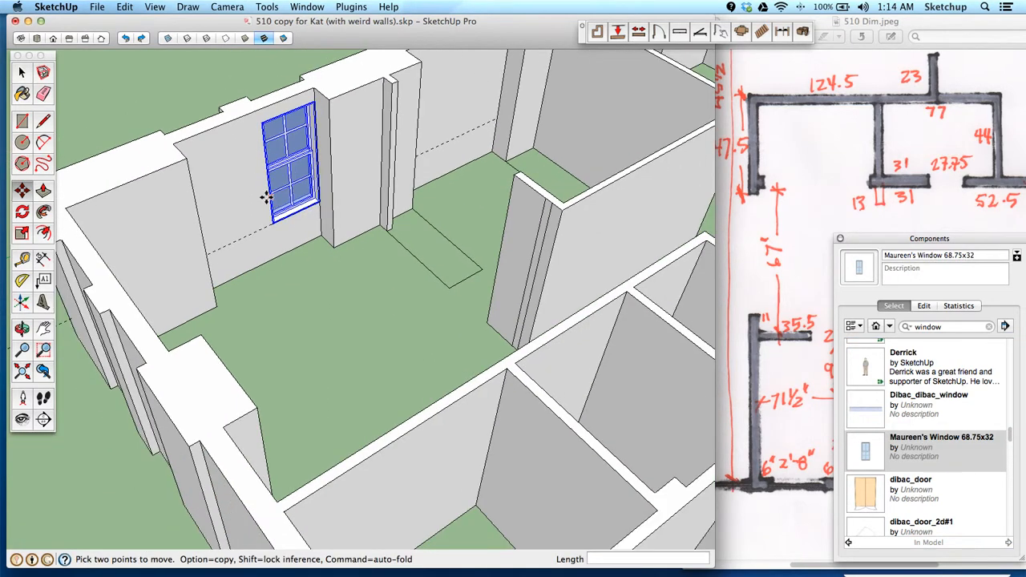
{"action": "scroll", "coordinate": [263, 195], "scroll_direction": "up", "scroll_amount": 5}
{"action": "key", "text": "space"}
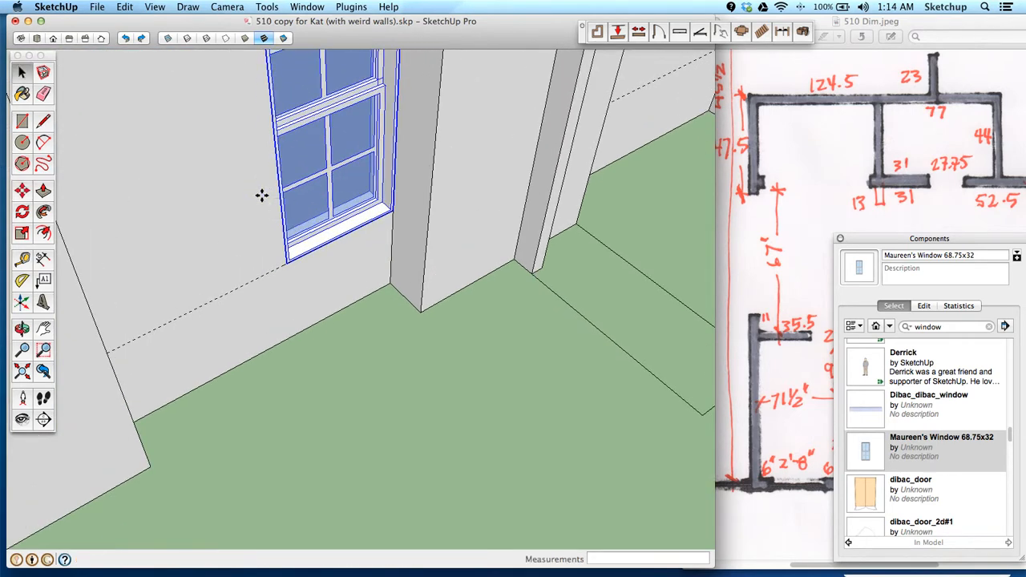
Step: Add a vertical guide 16 inches from the placed window's side edge, on the side away from the pier
{"action": "key", "text": "t"}
{"action": "scroll", "coordinate": [276, 203], "scroll_direction": "up", "scroll_amount": 1}
{"action": "scroll", "coordinate": [276, 204], "scroll_direction": "up", "scroll_amount": 2}
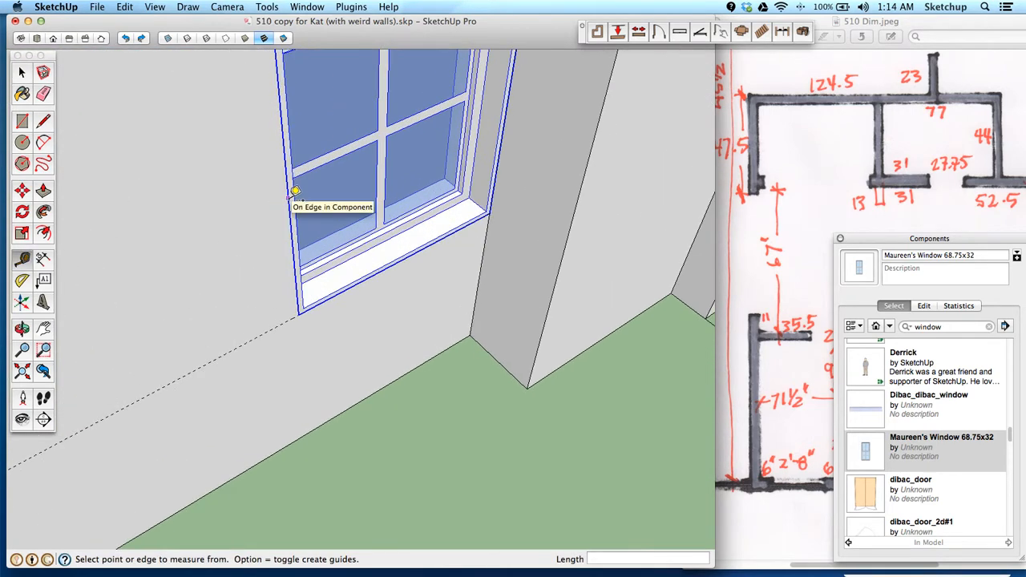
{"action": "left_click", "coordinate": [288, 196]}
{"action": "type", "text": "16"}
{"action": "key", "text": "Return"}
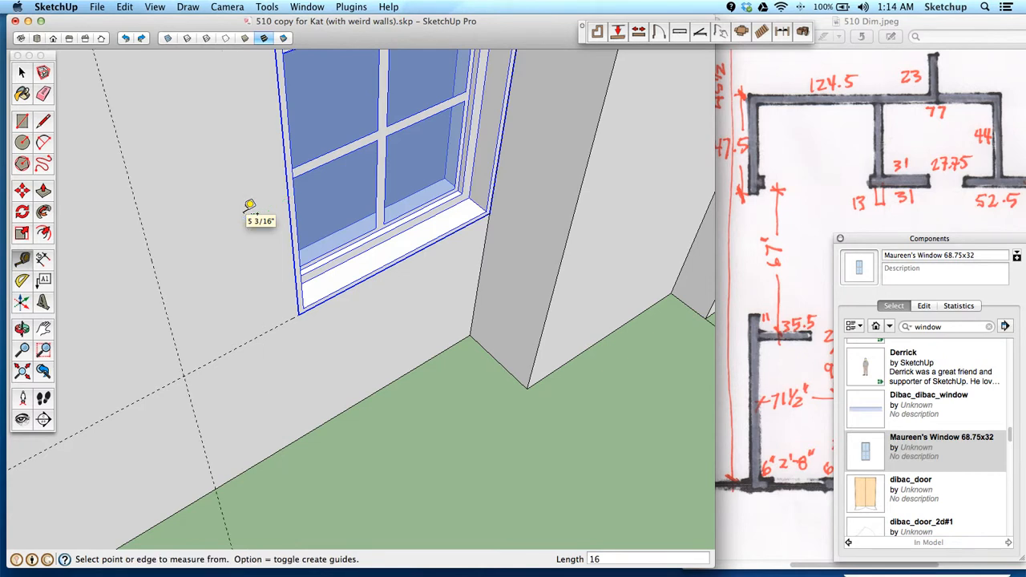
{"action": "key", "text": "space"}
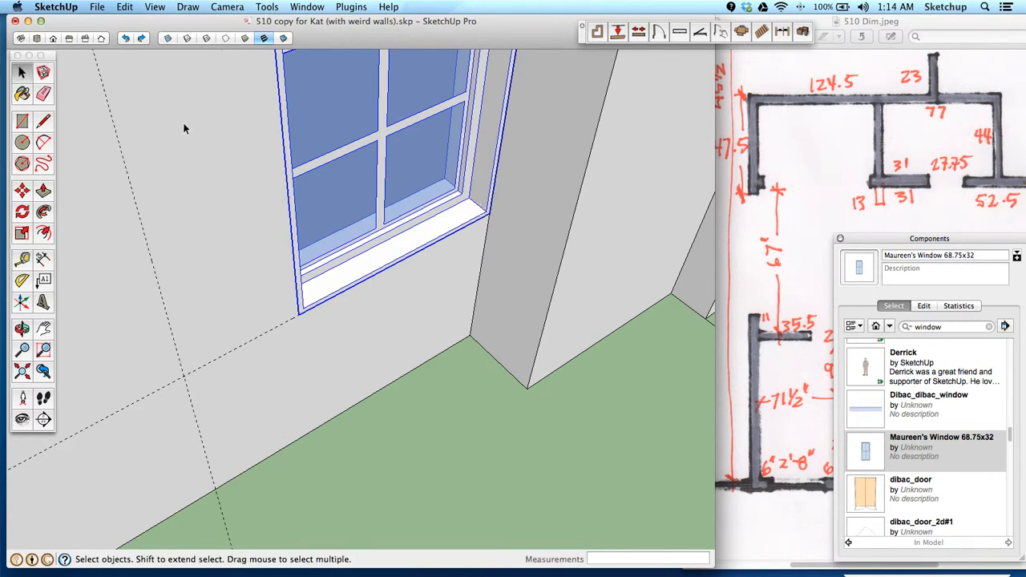
Step: Copy the window by its lower corner to the intersection of the 16-inch vertical guide and the sill guide
{"action": "left_click", "coordinate": [23, 191]}
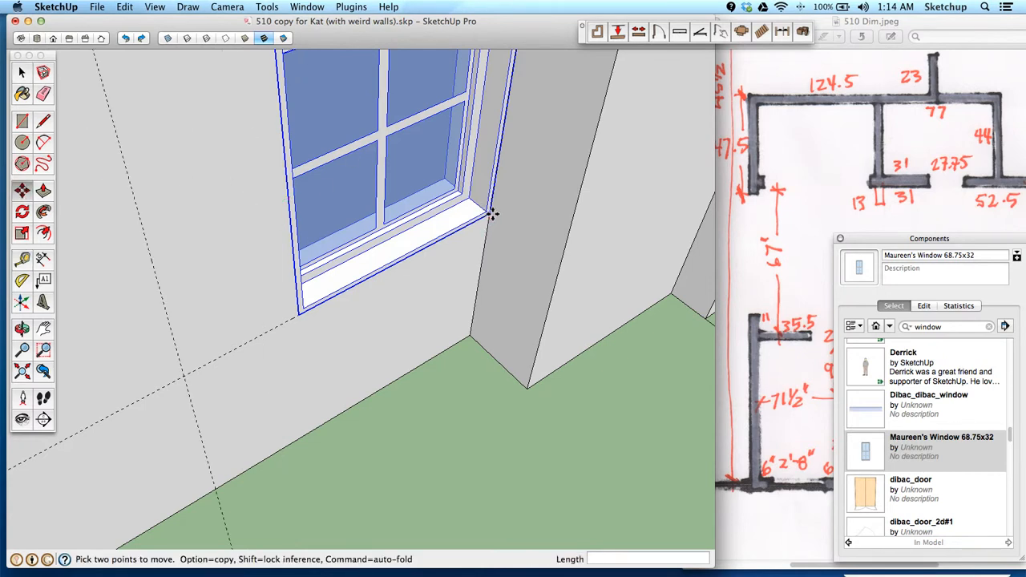
{"action": "left_click", "coordinate": [493, 214]}
{"action": "key", "text": "alt"}
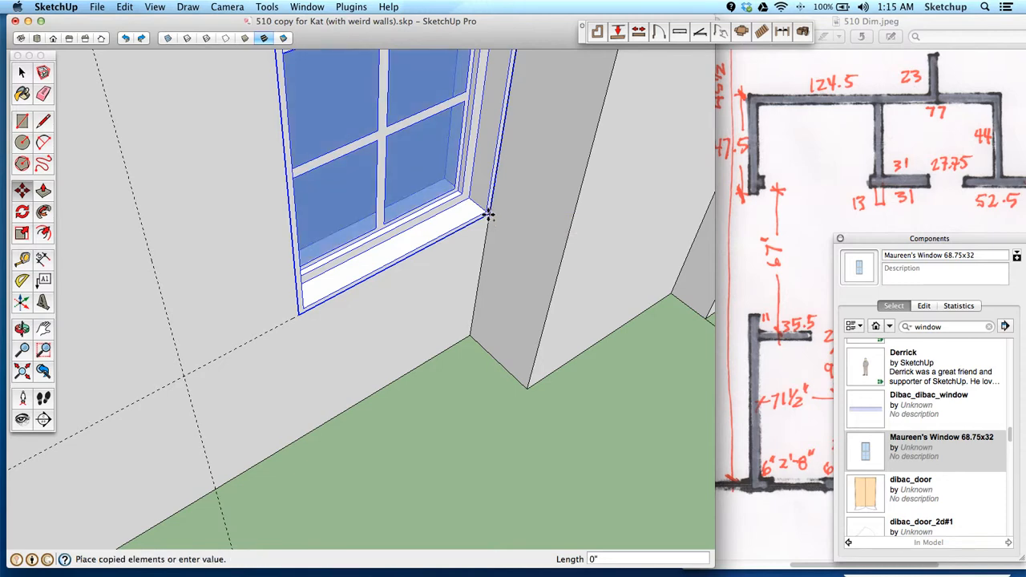
{"action": "left_click", "coordinate": [181, 372]}
{"action": "scroll", "coordinate": [216, 345], "scroll_direction": "down", "scroll_amount": 5}
{"action": "scroll", "coordinate": [216, 344], "scroll_direction": "down", "scroll_amount": 3}
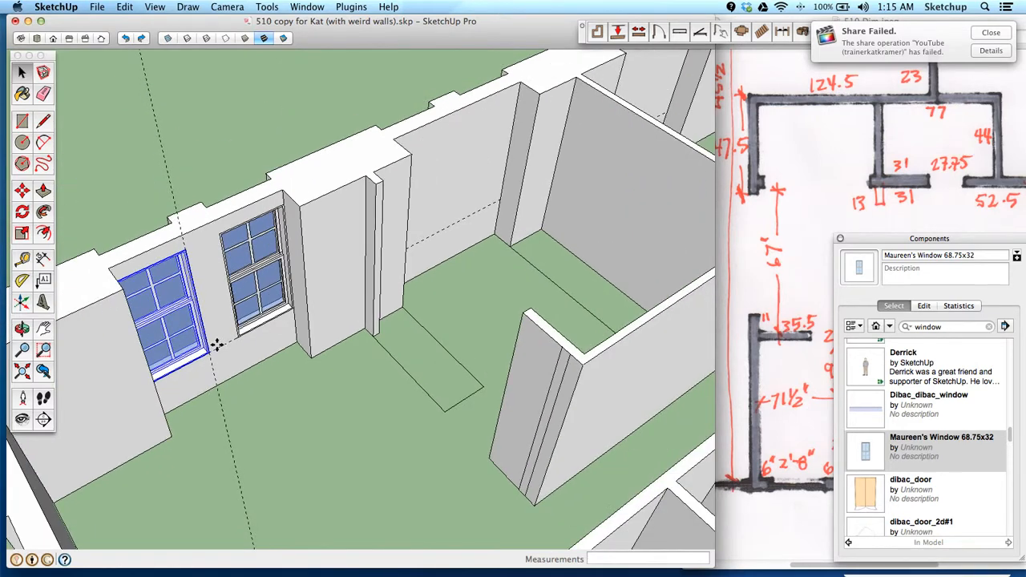
Step: On the exterior, intersect the wall face with the copied window's outline using With Selection, and delete the enclosed face to cut its opening
{"action": "key", "text": "o"}
{"action": "left_click_drag", "start_coordinate": [275, 369], "coordinate": [487, 296]}
{"action": "key", "text": "space"}
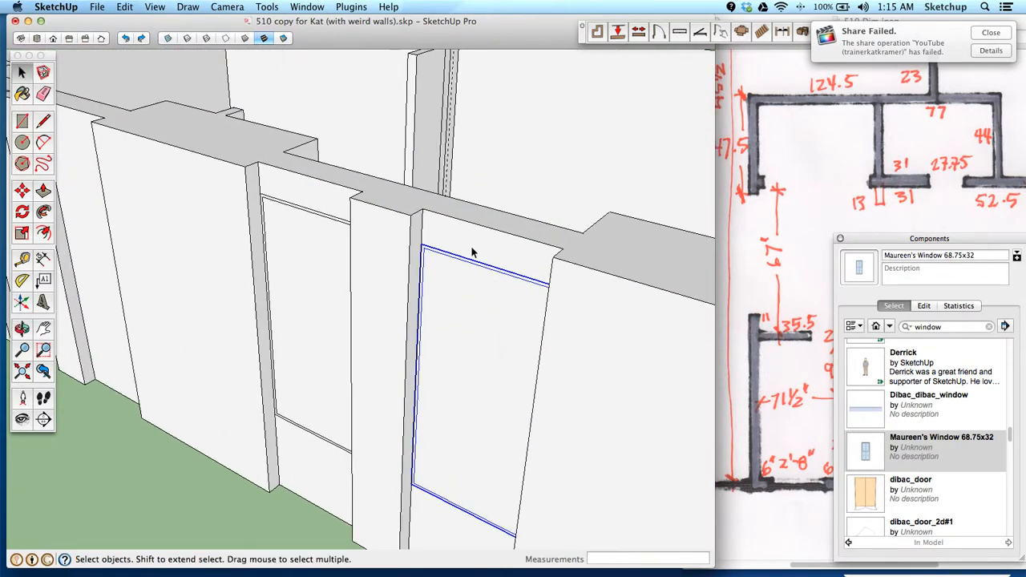
{"action": "left_click", "coordinate": [472, 253]}
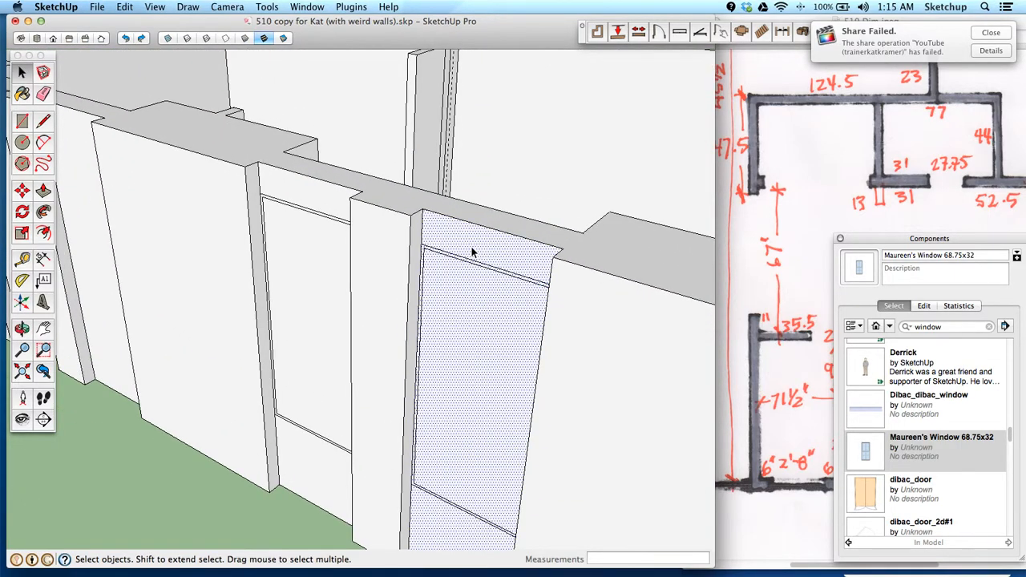
{"action": "scroll", "coordinate": [472, 252], "scroll_direction": "up", "scroll_amount": 3}
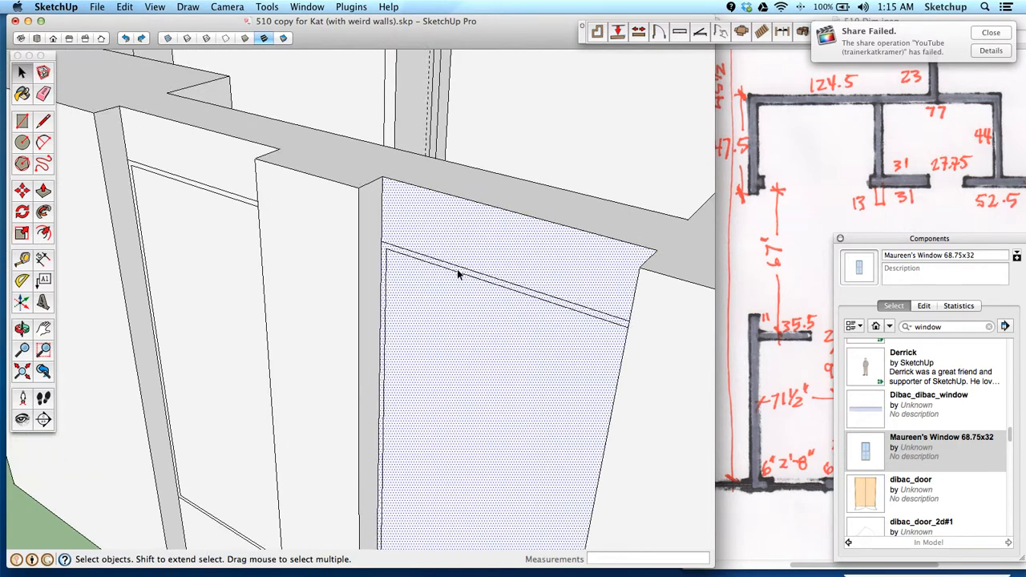
{"action": "left_click", "coordinate": [457, 271]}
{"action": "right_click", "coordinate": [458, 271]}
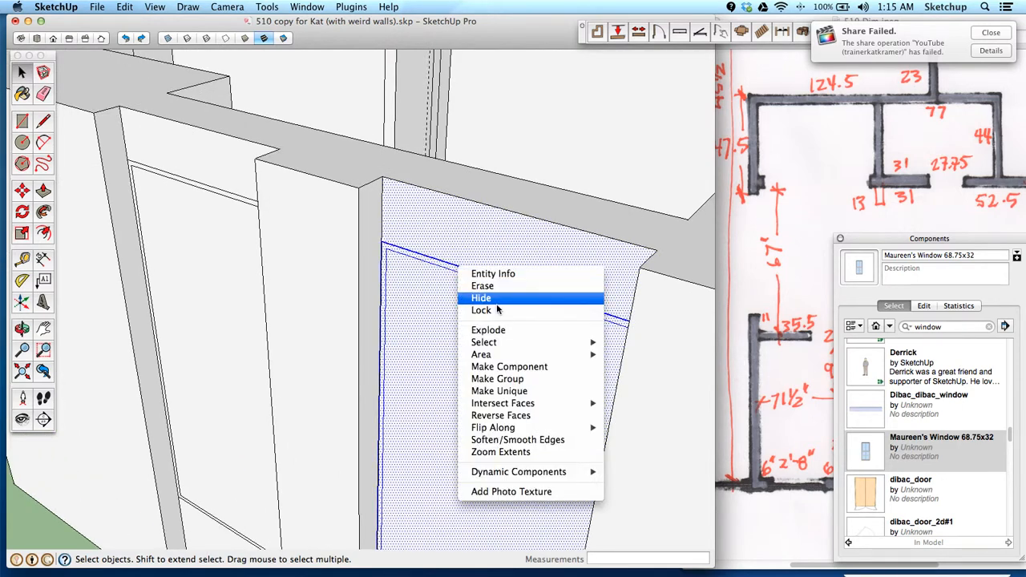
{"action": "mouse_move", "coordinate": [510, 405]}
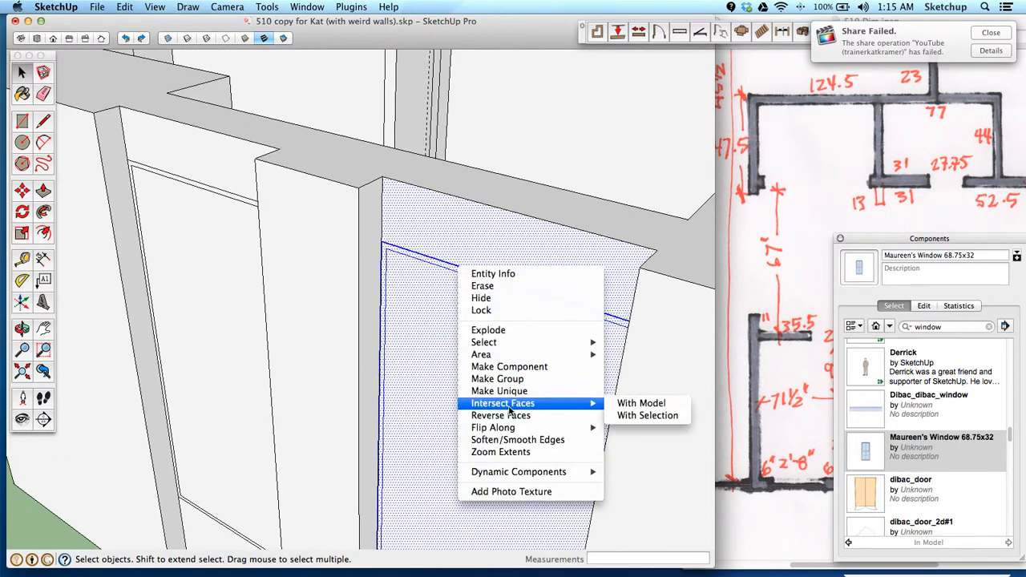
{"action": "left_click", "coordinate": [653, 415]}
{"action": "left_click", "coordinate": [458, 319]}
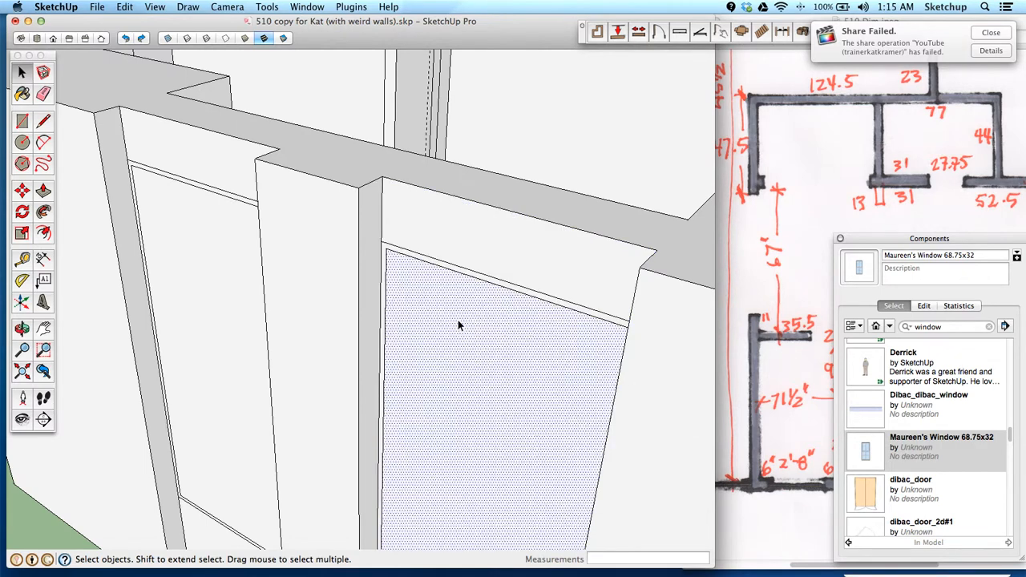
{"action": "key", "text": "Delete"}
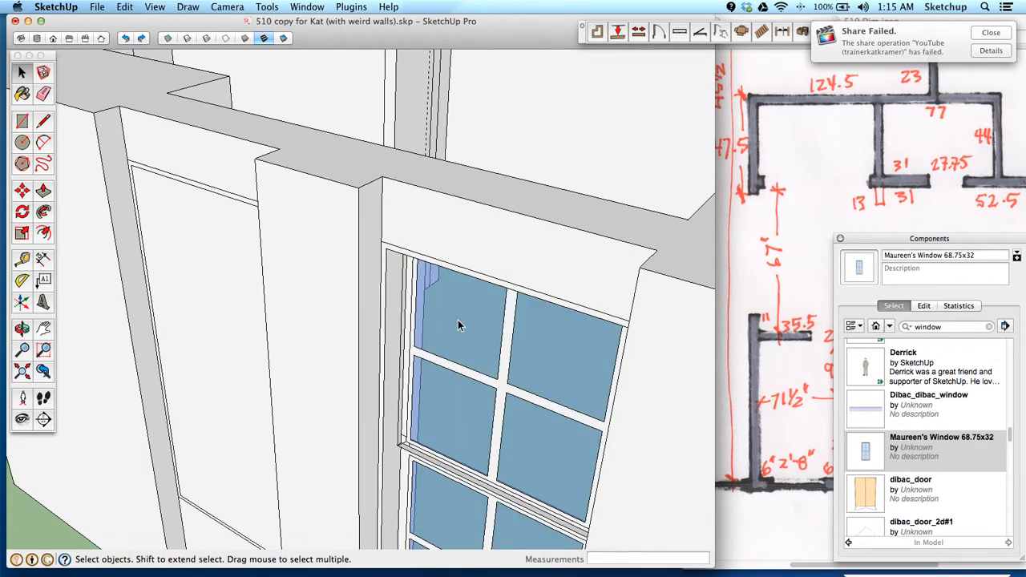
Step: Intersect the remaining exterior wall face with the neighbouring window's outline using With Selection, and delete the enclosed face to cut its opening
{"action": "left_click", "coordinate": [175, 176]}
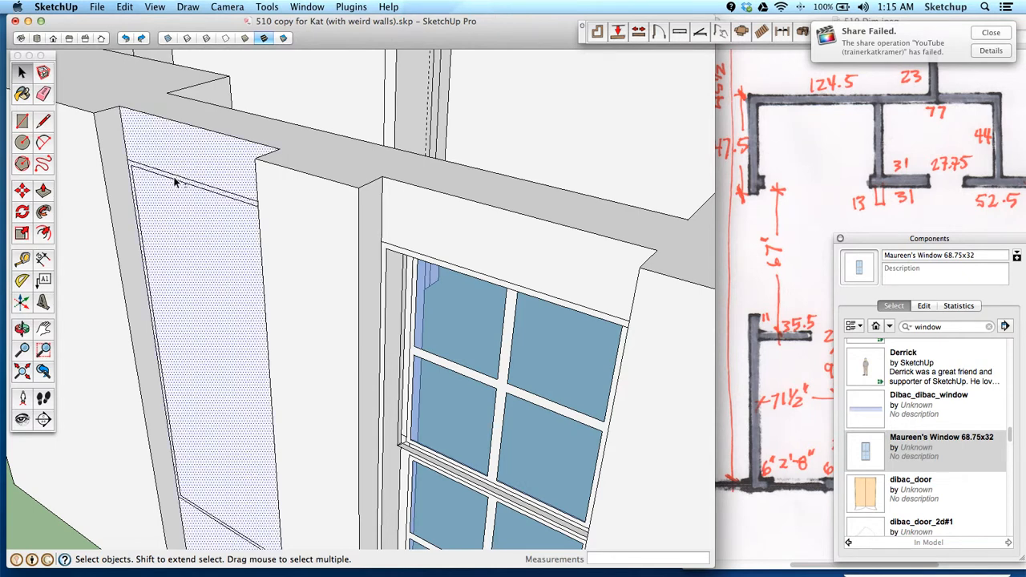
{"action": "double_click", "coordinate": [175, 183]}
{"action": "right_click", "coordinate": [179, 156]}
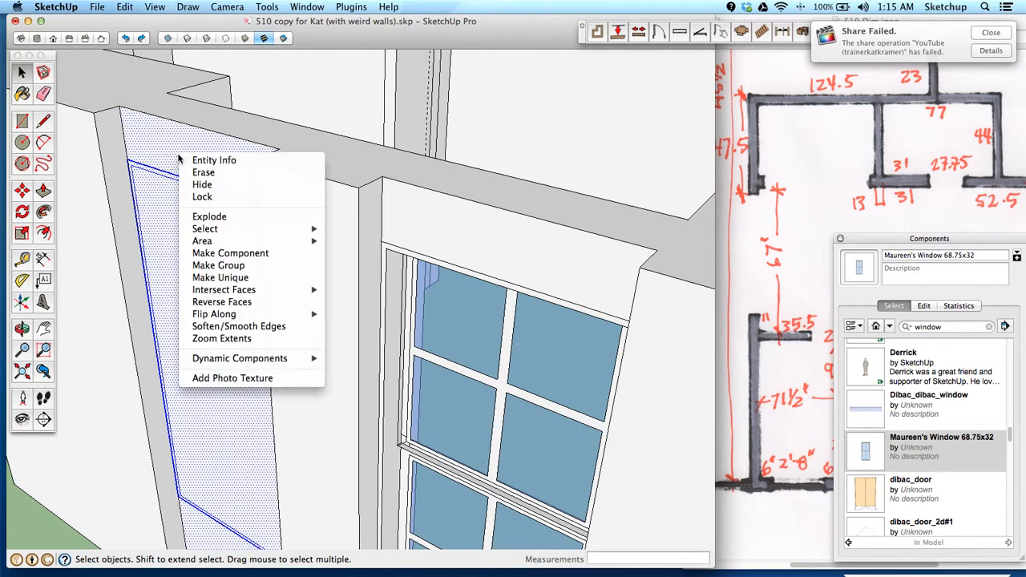
{"action": "mouse_move", "coordinate": [309, 290]}
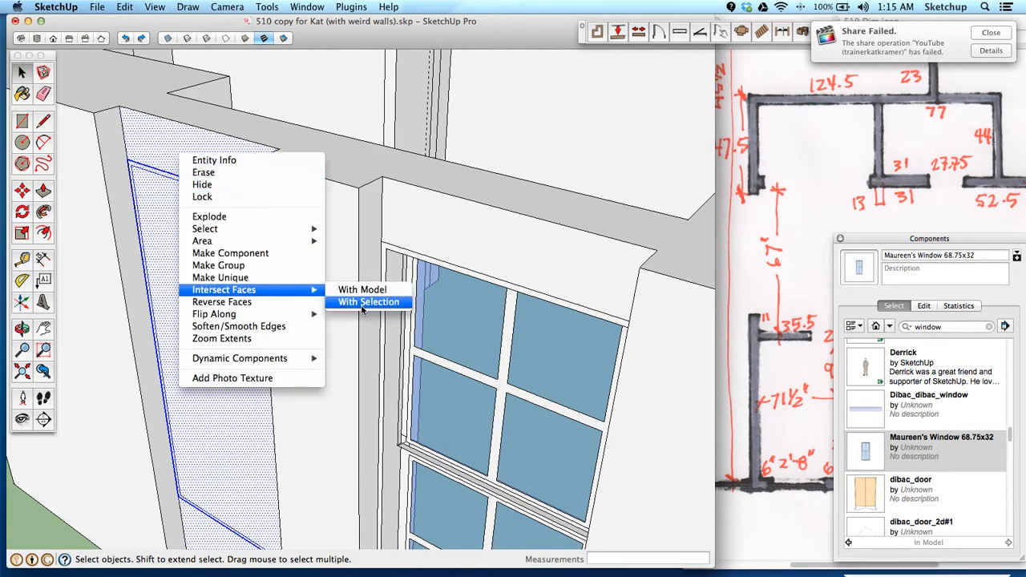
{"action": "left_click", "coordinate": [362, 303]}
{"action": "left_click", "coordinate": [230, 264]}
{"action": "key", "text": "Delete"}
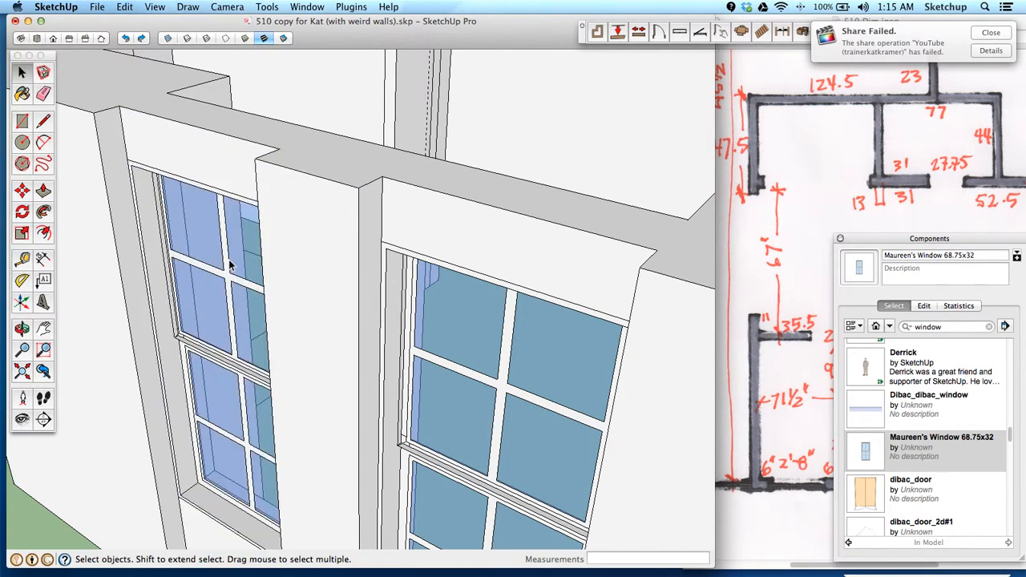
Step: Switch to the 510 Dim.jpeg plan in Preview, shift its window to show more of the plan beside the model, and dismiss the Share Failed notification
{"action": "middle_click_drag", "start_coordinate": [229, 264], "coordinate": [350, 159]}
{"action": "scroll", "coordinate": [273, 293], "scroll_direction": "down", "scroll_amount": 5}
{"action": "left_click_drag", "start_coordinate": [336, 156], "coordinate": [282, 138]}
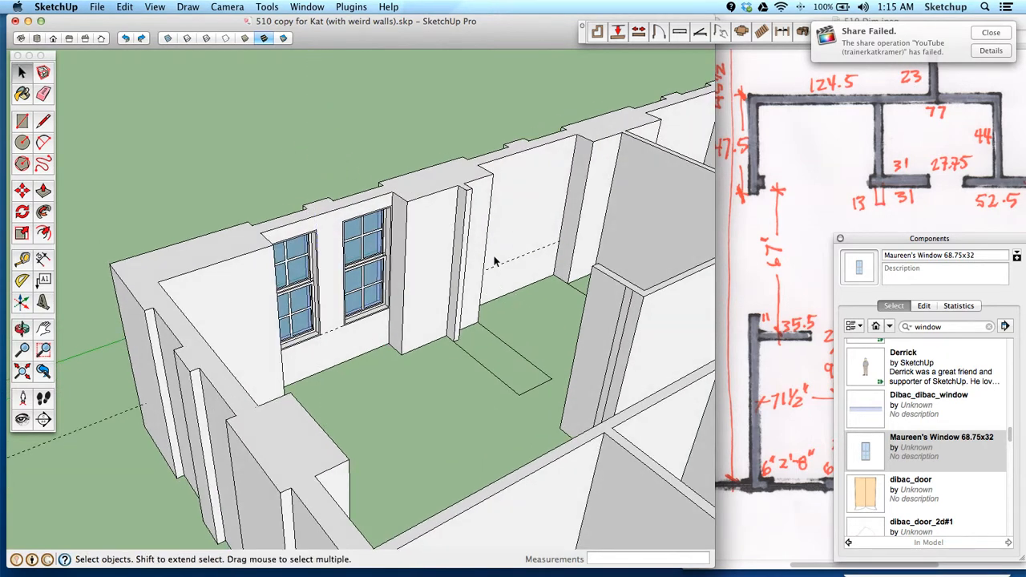
{"action": "scroll", "coordinate": [499, 269], "scroll_direction": "down", "scroll_amount": 8}
{"action": "scroll", "coordinate": [609, 267], "scroll_direction": "up", "scroll_amount": 3}
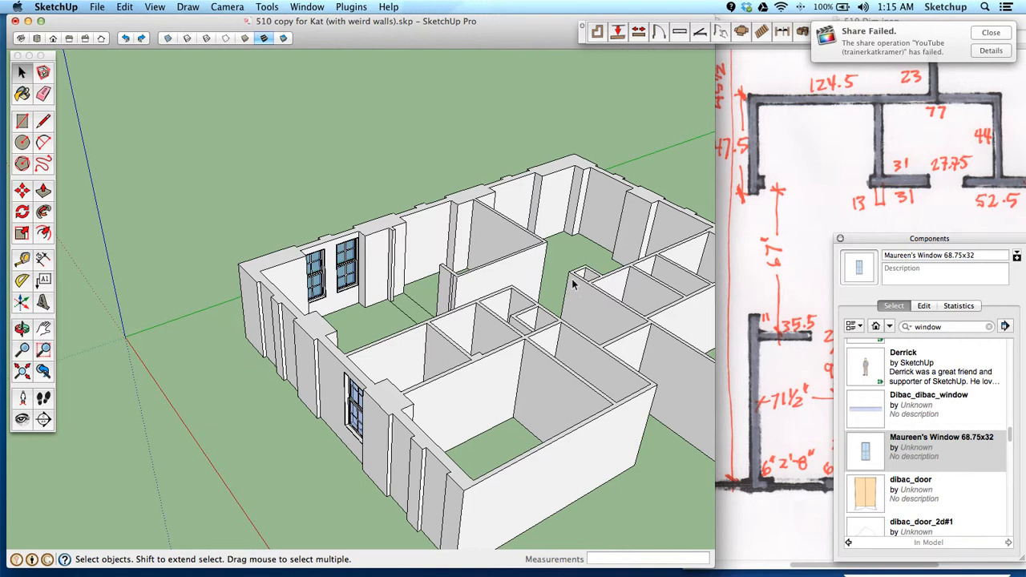
{"action": "left_click", "coordinate": [789, 237]}
{"action": "left_click_drag", "start_coordinate": [763, 22], "coordinate": [751, 24]}
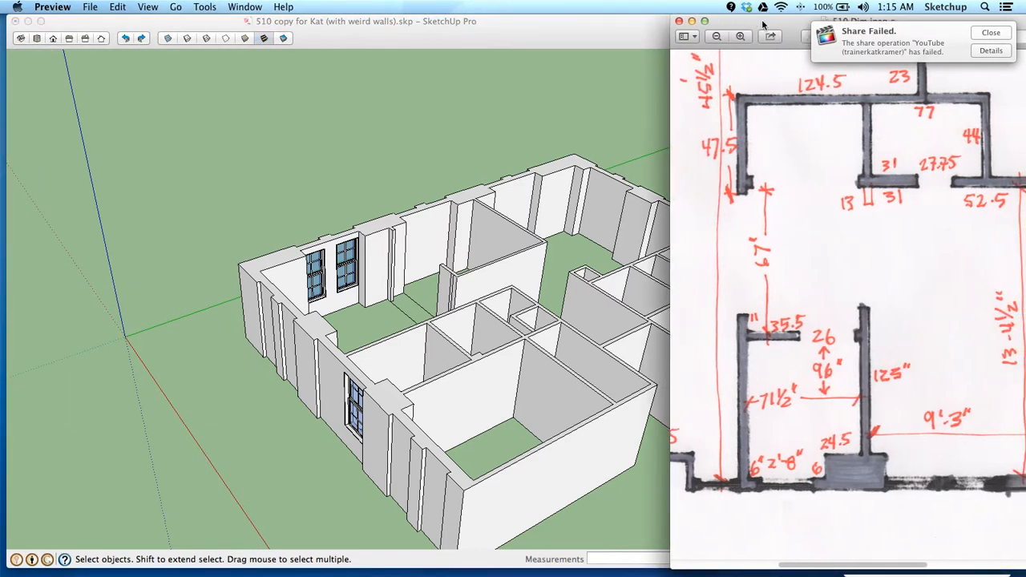
{"action": "left_click", "coordinate": [987, 34]}
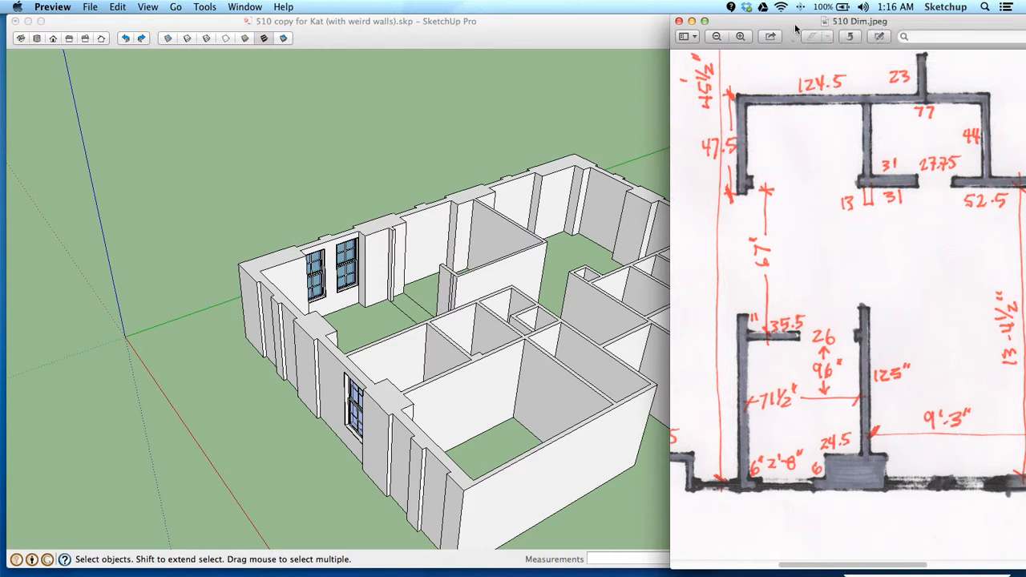
{"action": "left_click_drag", "start_coordinate": [778, 27], "coordinate": [775, 28]}
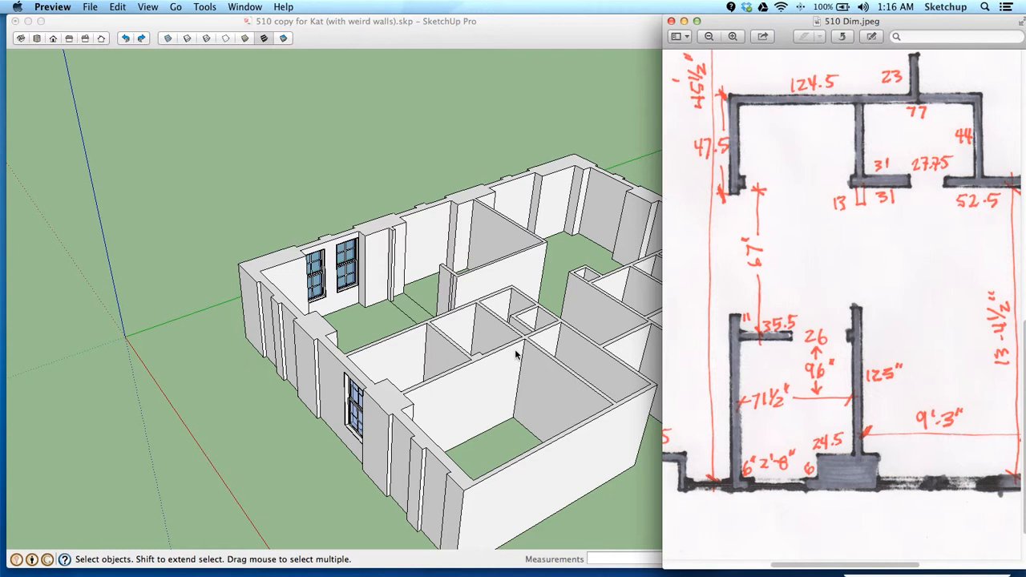
Step: Examine the dimensioned plan along the lower and upper exterior walls for window positions, window widths and pier dimensions
{"action": "scroll", "coordinate": [874, 187], "scroll_direction": "right", "scroll_amount": 5}
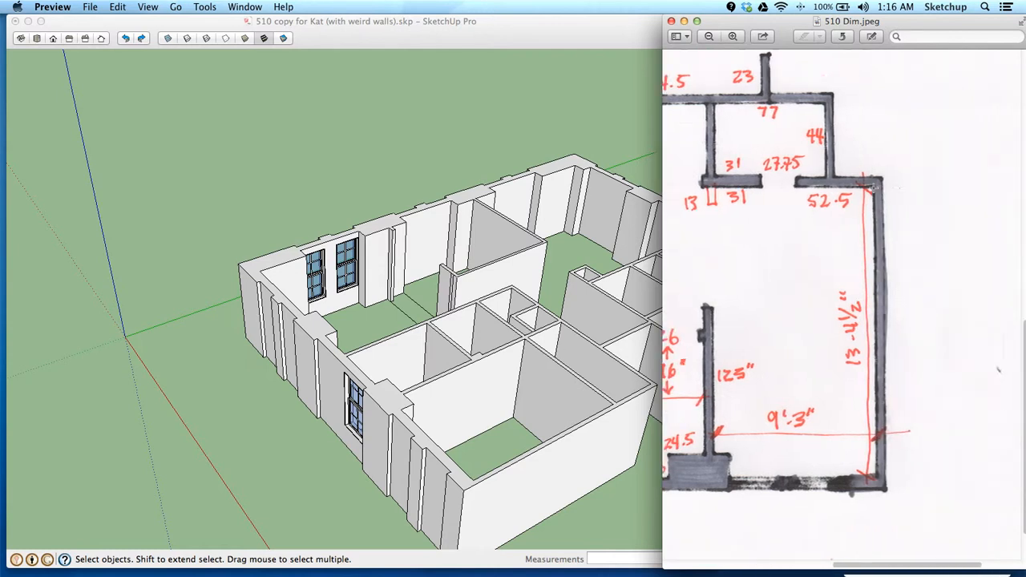
{"action": "scroll", "coordinate": [874, 188], "scroll_direction": "left", "scroll_amount": 2}
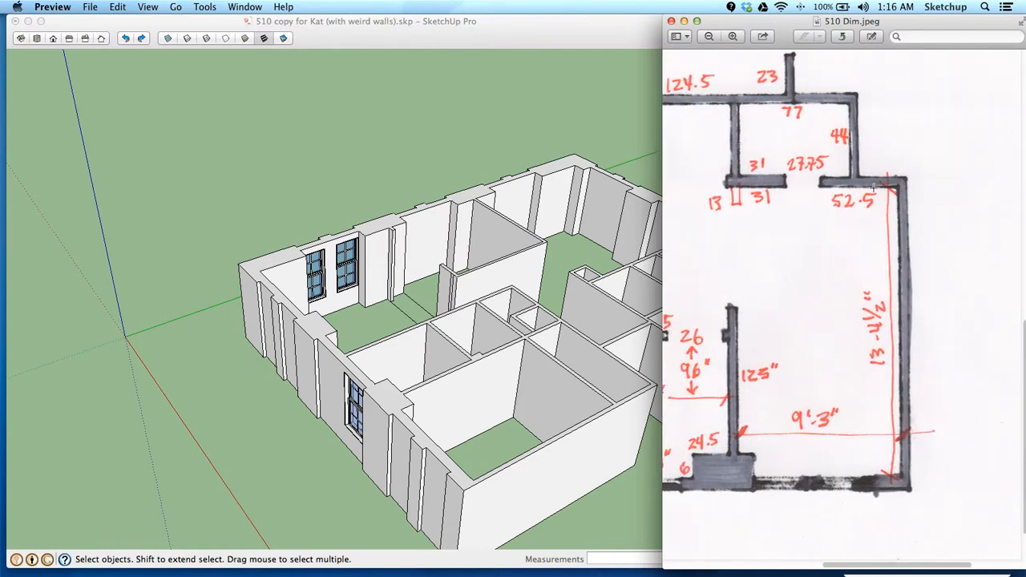
{"action": "scroll", "coordinate": [873, 188], "scroll_direction": "left", "scroll_amount": 1}
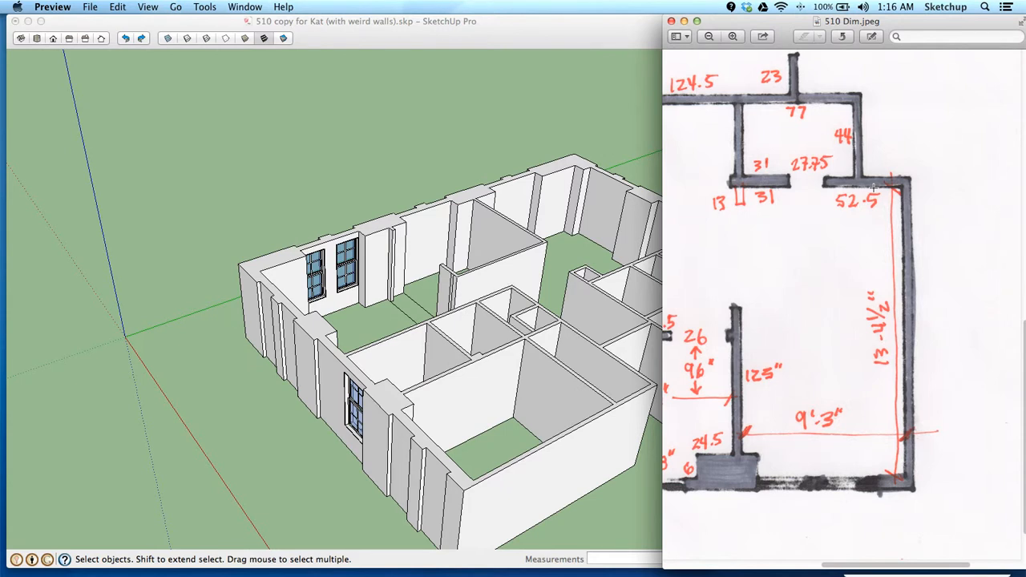
{"action": "scroll", "coordinate": [875, 188], "scroll_direction": "left", "scroll_amount": 5}
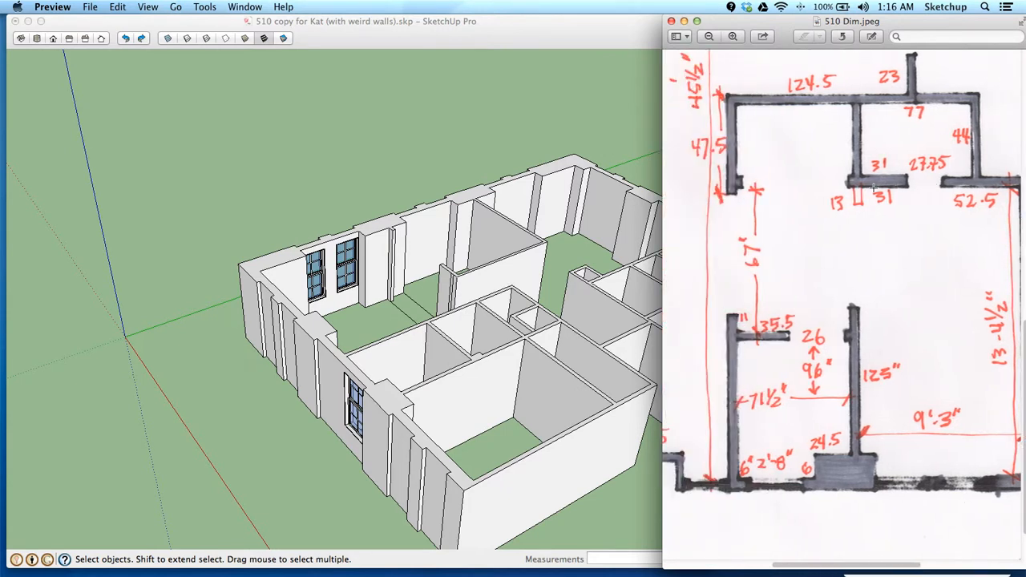
{"action": "scroll", "coordinate": [876, 188], "scroll_direction": "right", "scroll_amount": 2}
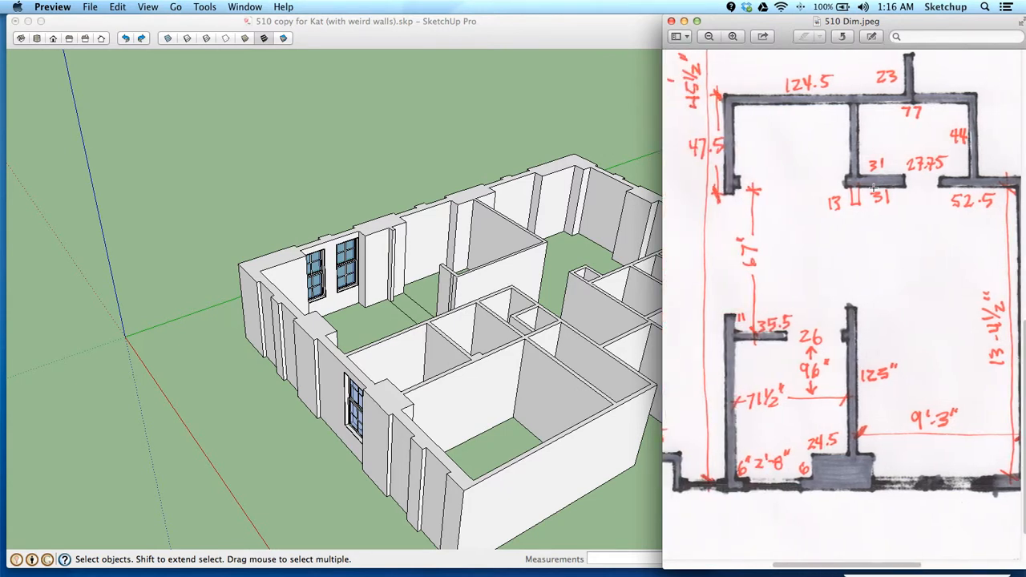
{"action": "scroll", "coordinate": [874, 187], "scroll_direction": "right", "scroll_amount": 1}
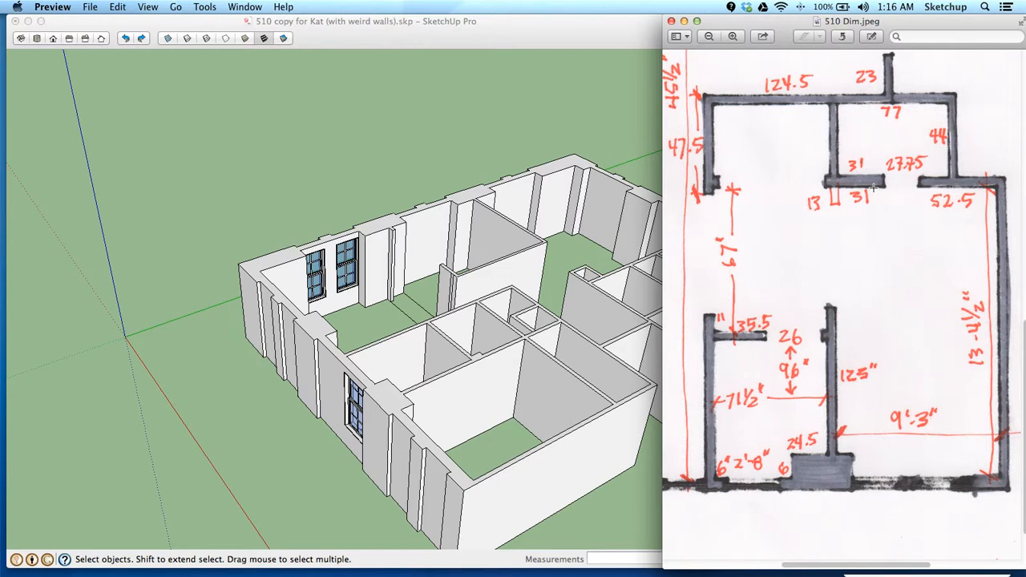
{"action": "scroll", "coordinate": [874, 188], "scroll_direction": "up", "scroll_amount": 10}
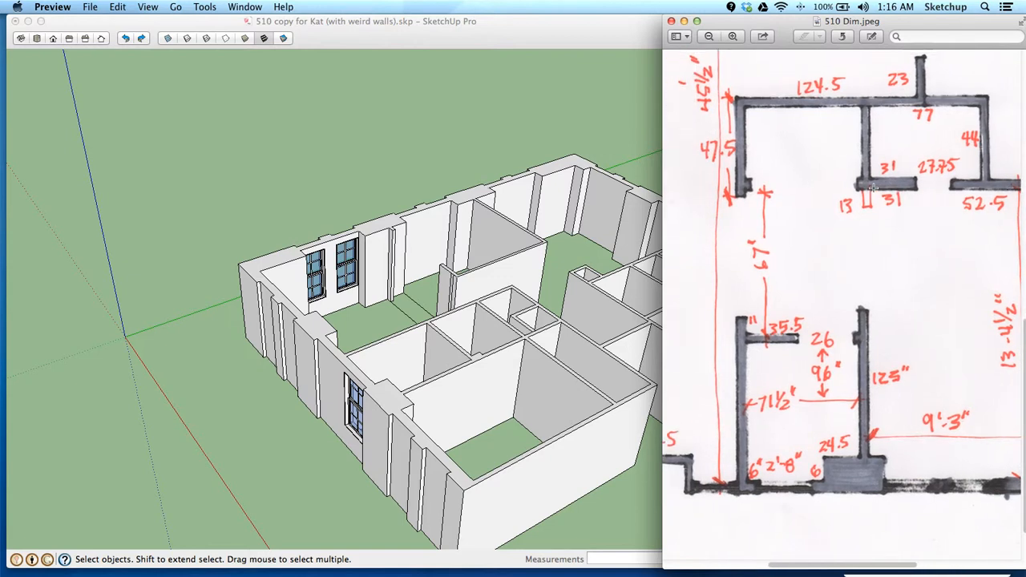
{"action": "scroll", "coordinate": [874, 188], "scroll_direction": "up", "scroll_amount": 12}
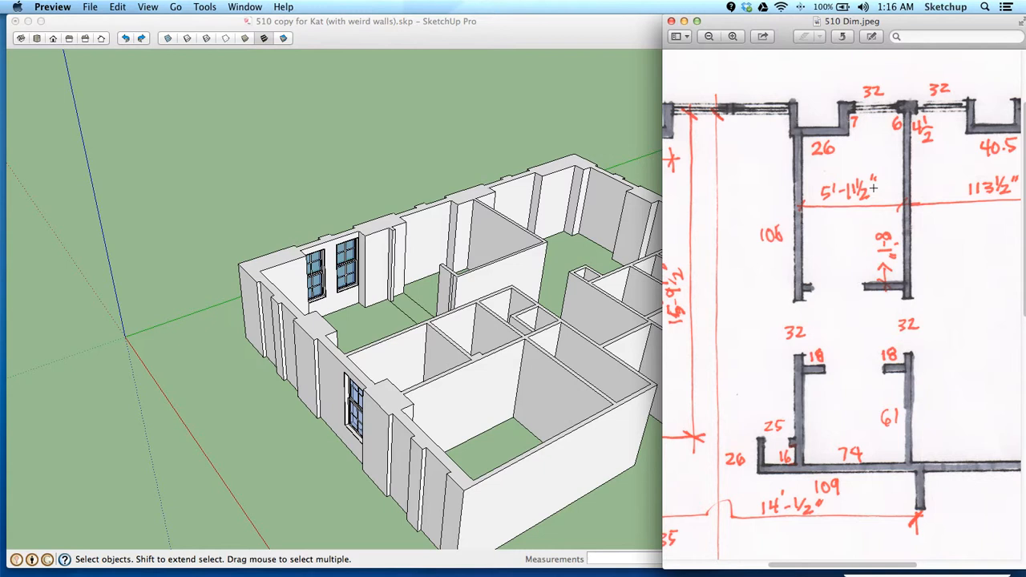
{"action": "scroll", "coordinate": [874, 188], "scroll_direction": "down", "scroll_amount": 7}
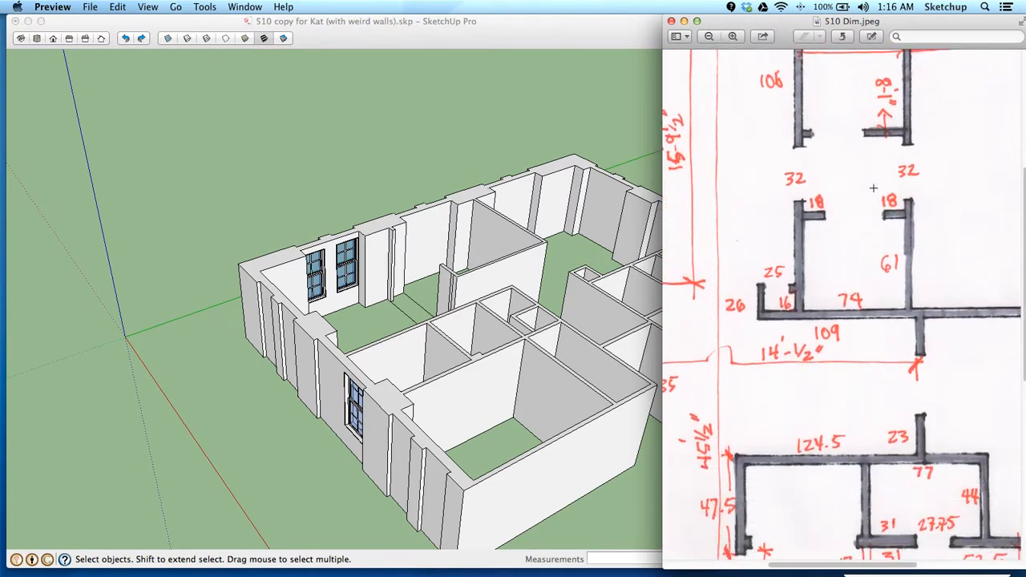